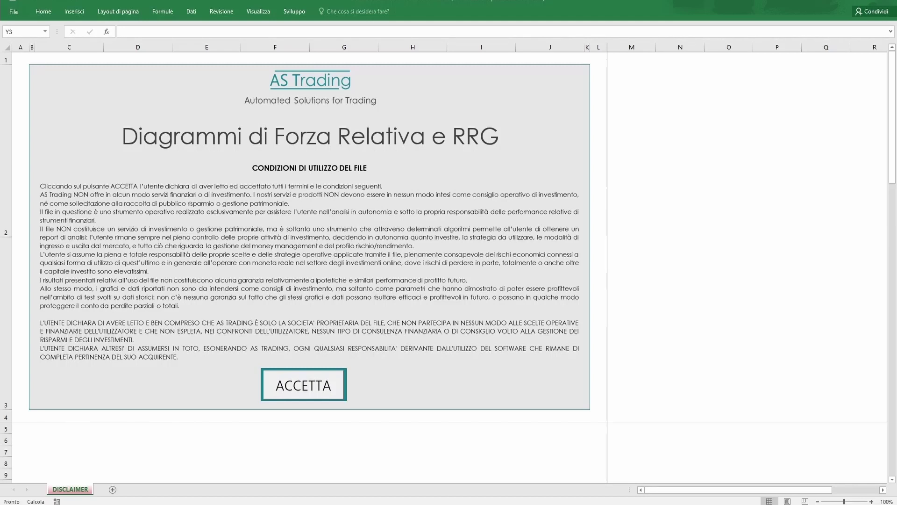
Accept the DISCLAIMER conditions with ACCETTA to unlock the Dashboard, Set di Titoli and Dati Storici sheets
{"action": "left_click", "coordinate": [338, 389]}
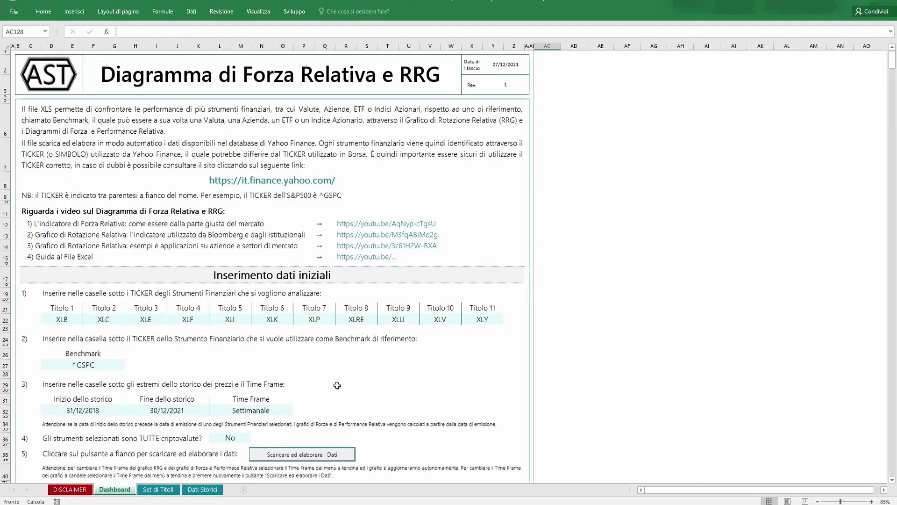
{"action": "left_click", "coordinate": [156, 489]}
{"action": "left_click", "coordinate": [216, 492]}
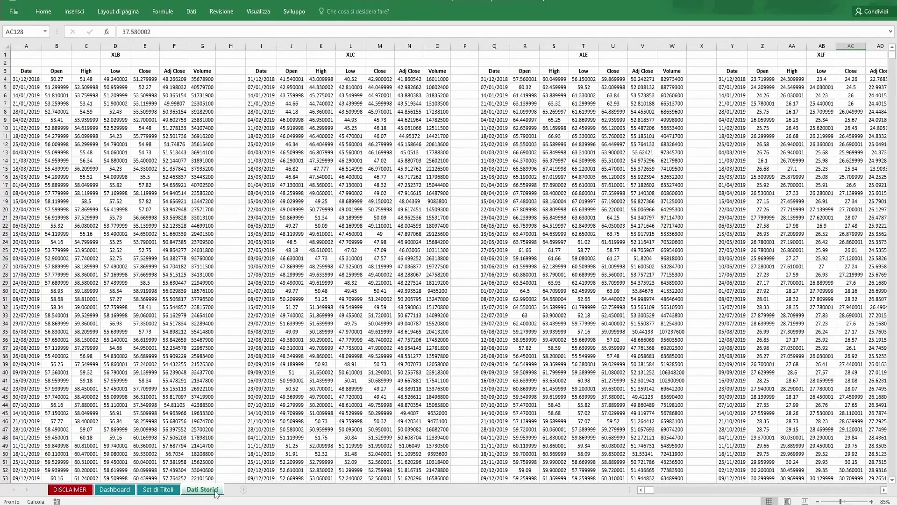
{"action": "left_click", "coordinate": [119, 491]}
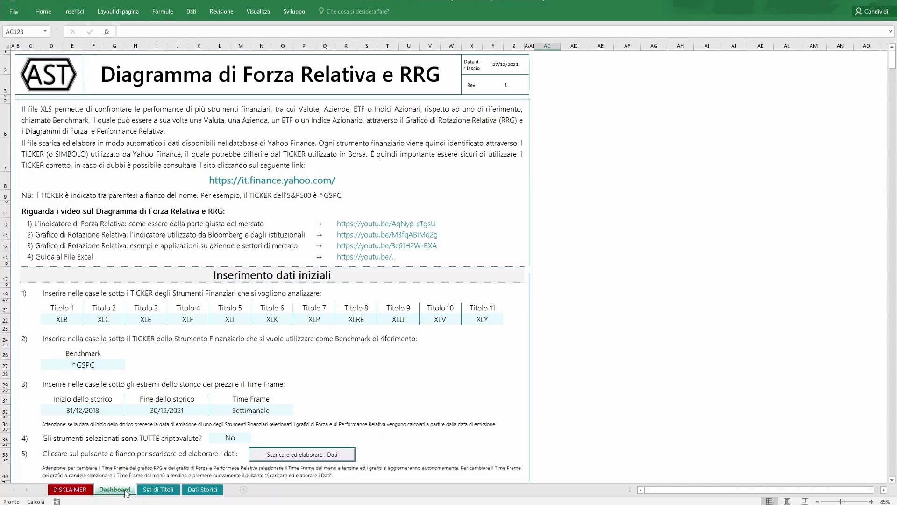
On Yahoo Finance, look up Microsoft and highlight its MSFT ticker
{"action": "left_click", "coordinate": [216, 185]}
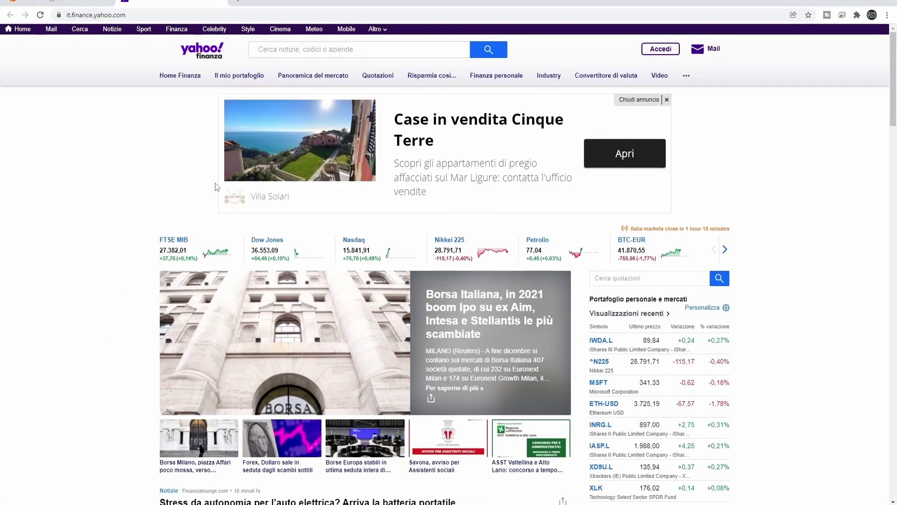
{"action": "left_click", "coordinate": [275, 49]}
{"action": "type", "text": "Mi"}
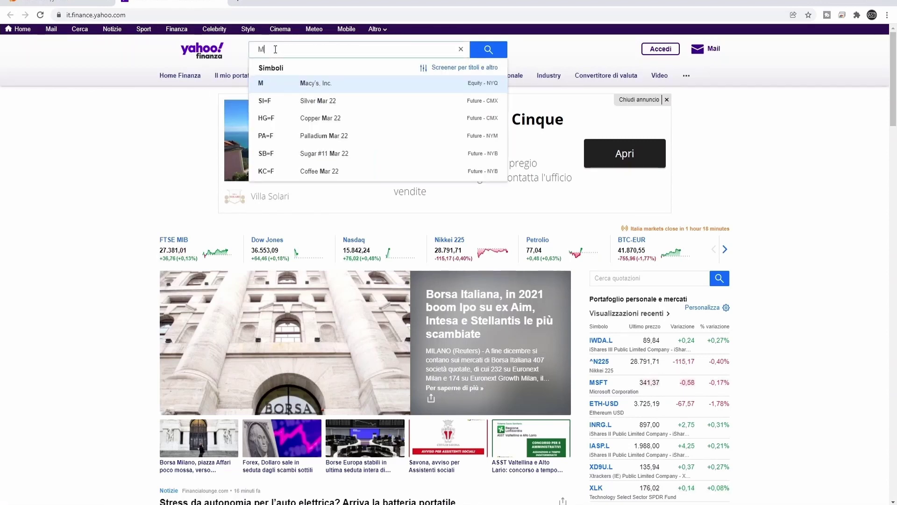
{"action": "type", "text": "crosoft"}
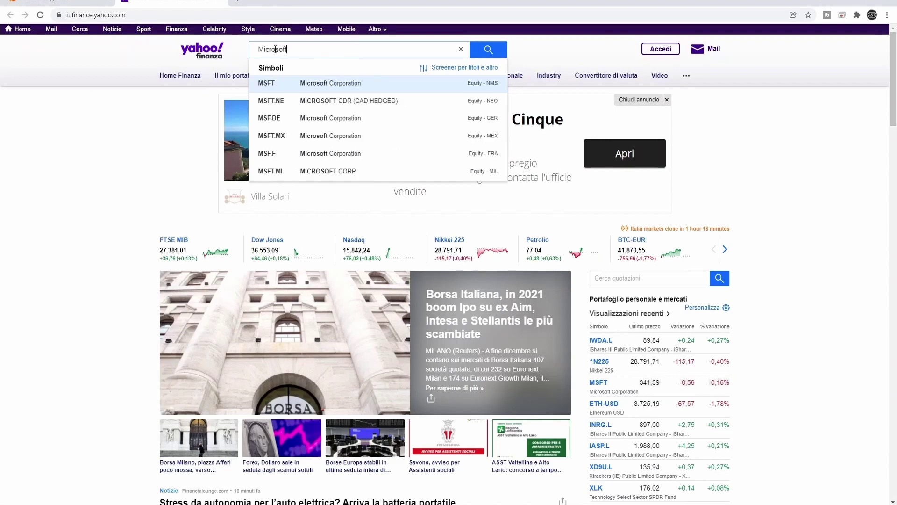
{"action": "left_click", "coordinate": [269, 89]}
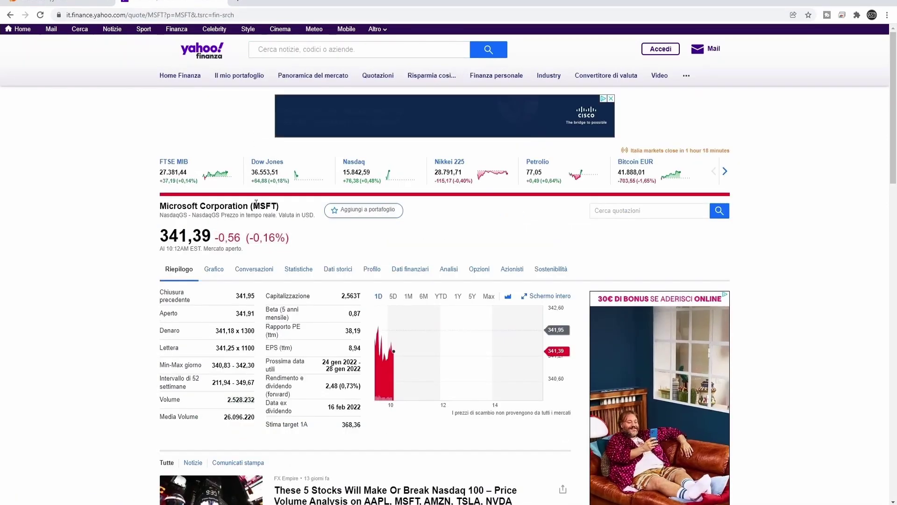
{"action": "left_click_drag", "start_coordinate": [253, 206], "coordinate": [266, 204]}
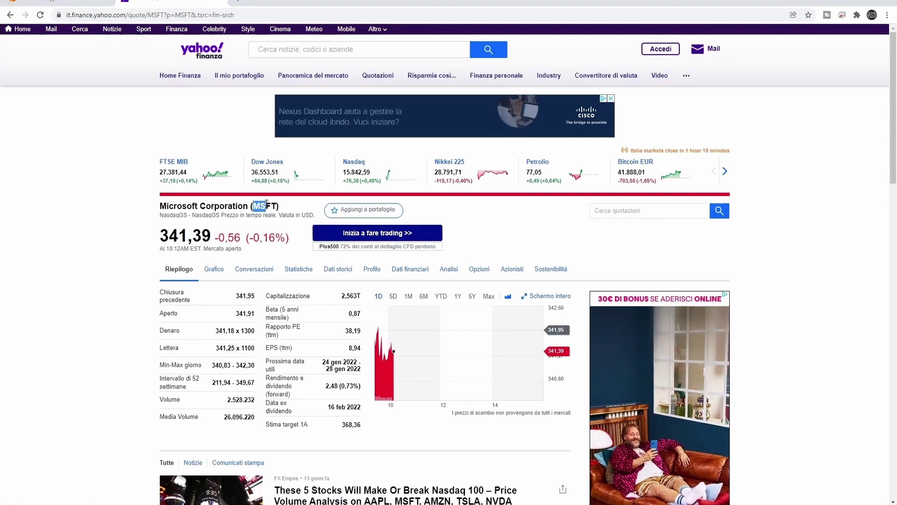
Look up Ethereum and highlight its ETH-USD ticker
{"action": "left_click", "coordinate": [288, 48]}
{"action": "type", "text": "Ether"}
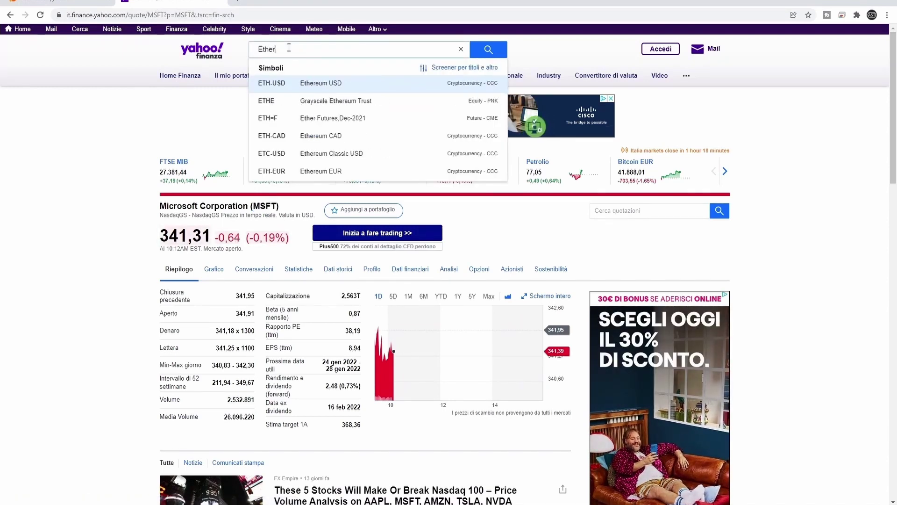
{"action": "type", "text": "eum"}
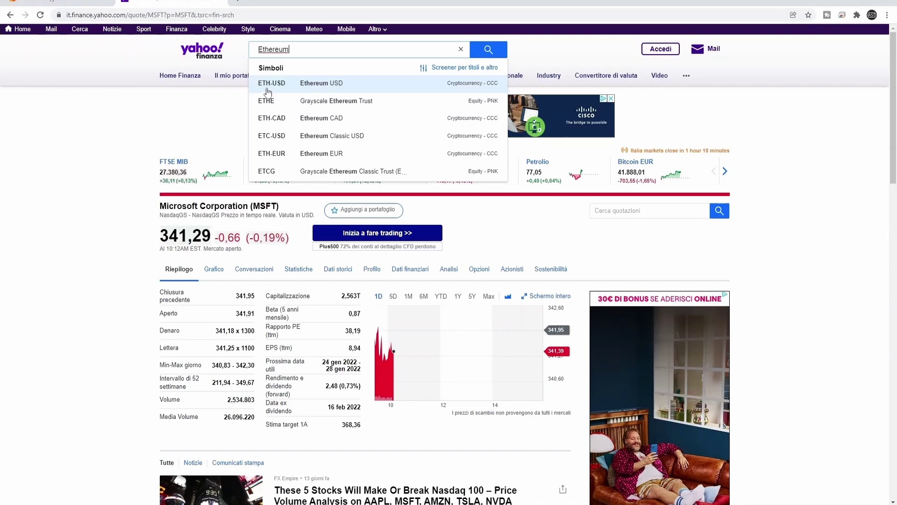
{"action": "left_click", "coordinate": [266, 84]}
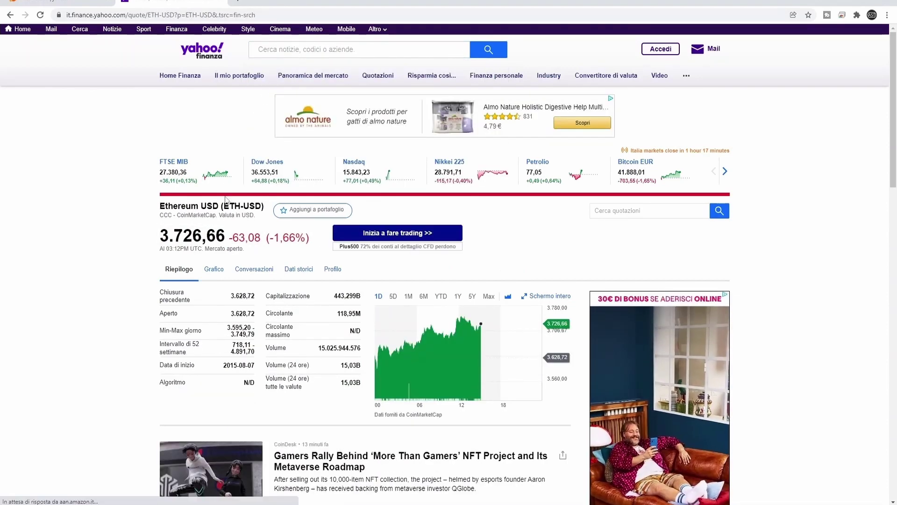
{"action": "left_click_drag", "start_coordinate": [223, 206], "coordinate": [262, 206]}
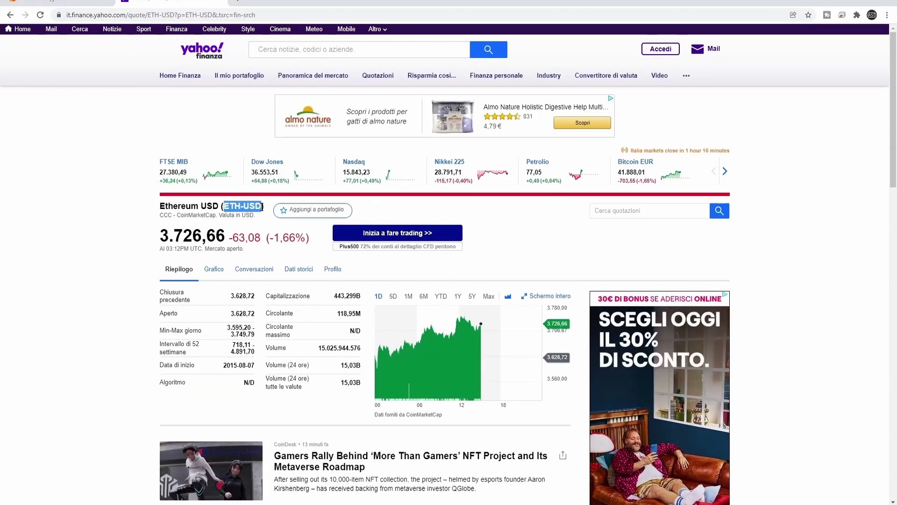
Look up Nikkei and highlight its ^N225 ticker, then go to justETF's ETF search
{"action": "left_click", "coordinate": [282, 51]}
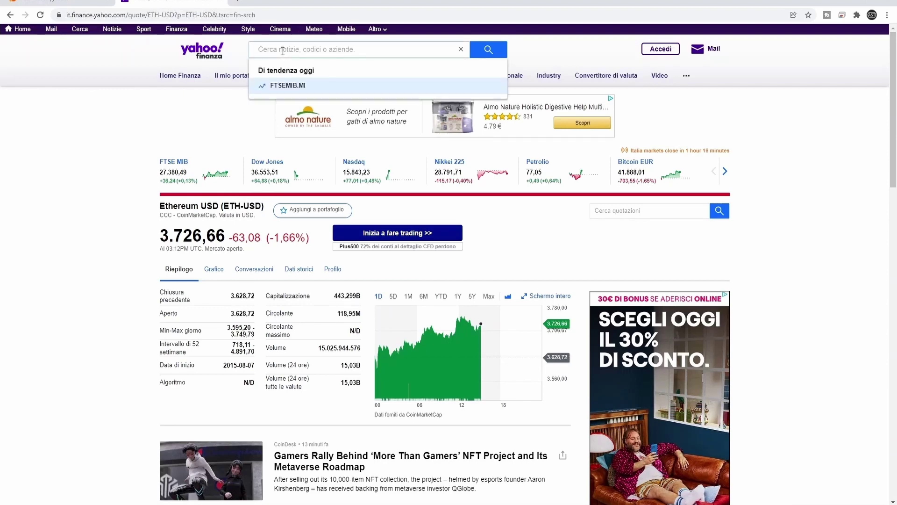
{"action": "type", "text": "Nikkei"}
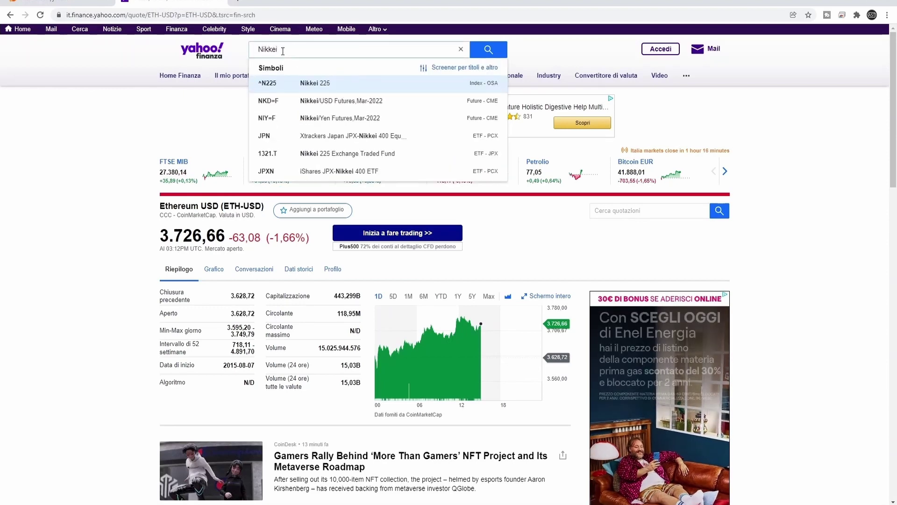
{"action": "key", "text": "Return"}
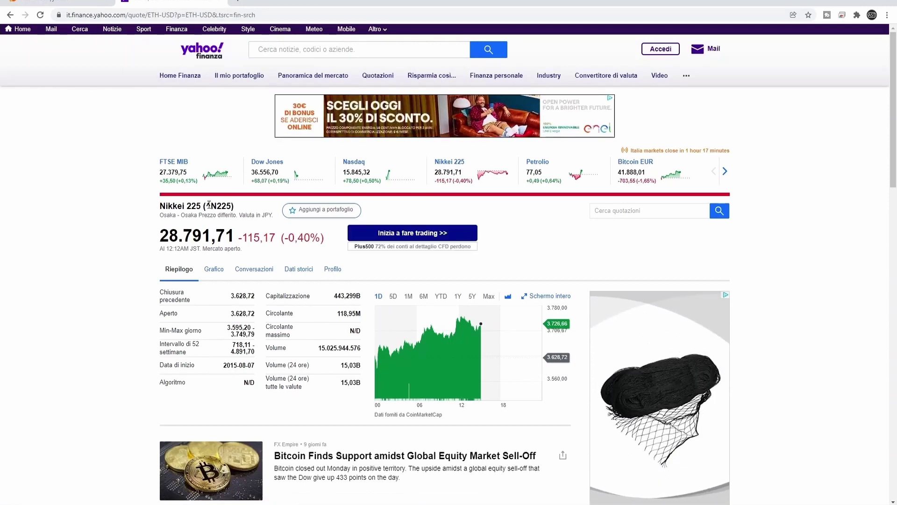
{"action": "double_click", "coordinate": [209, 206]}
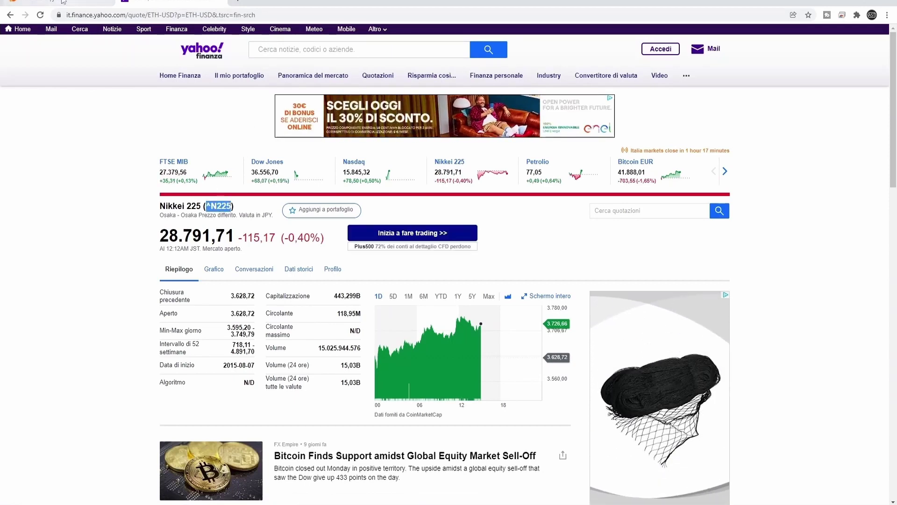
{"action": "left_click", "coordinate": [63, 3]}
{"action": "left_click", "coordinate": [215, 95]}
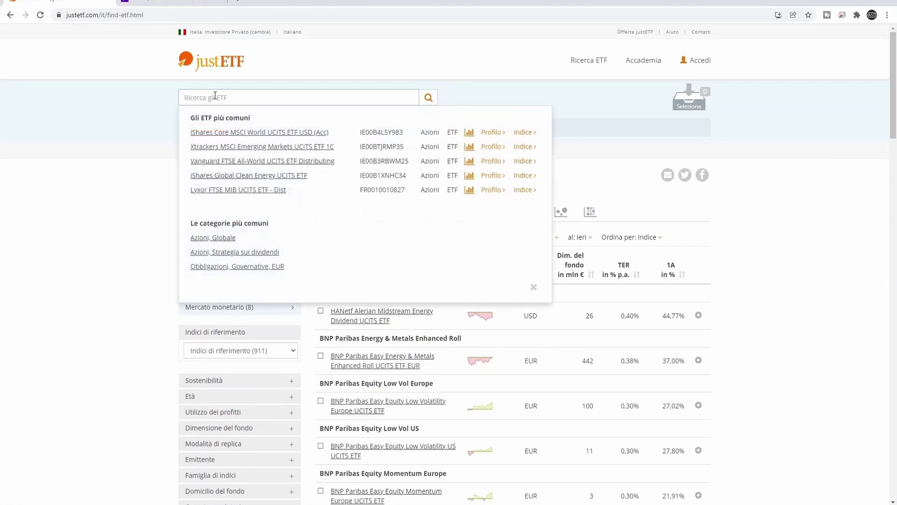
Search justETF for 'ishares core msci', open the iShares Core MSCI World profile and copy ISIN IE00B4L5Y983
{"action": "type", "text": "ishares co"}
{"action": "type", "text": "re msci"}
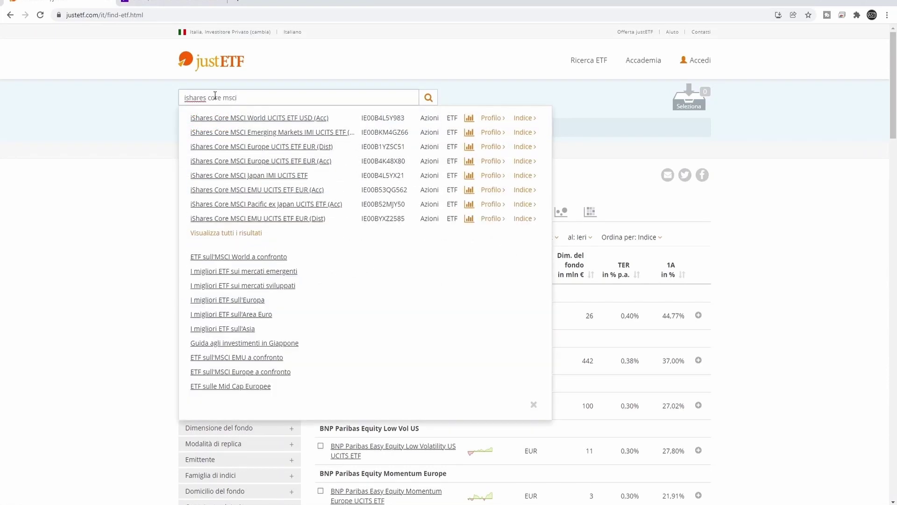
{"action": "left_click", "coordinate": [231, 119]}
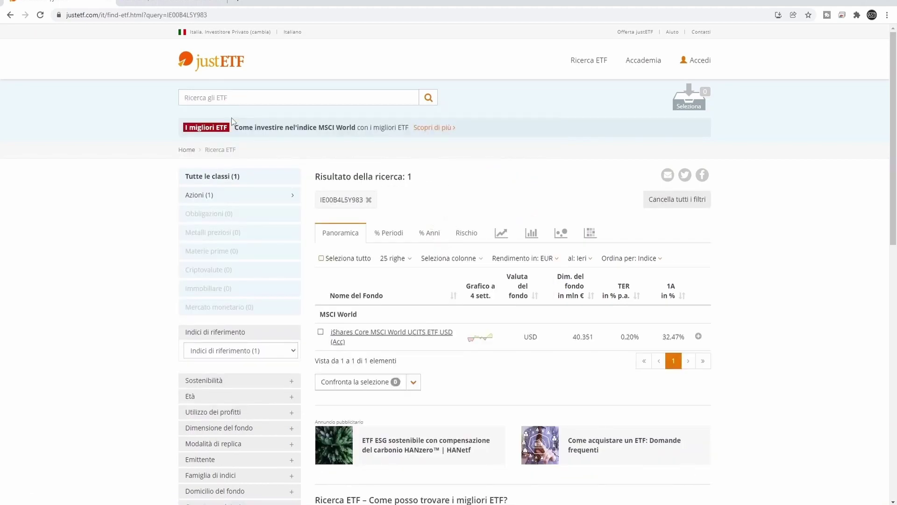
{"action": "left_click", "coordinate": [357, 333]}
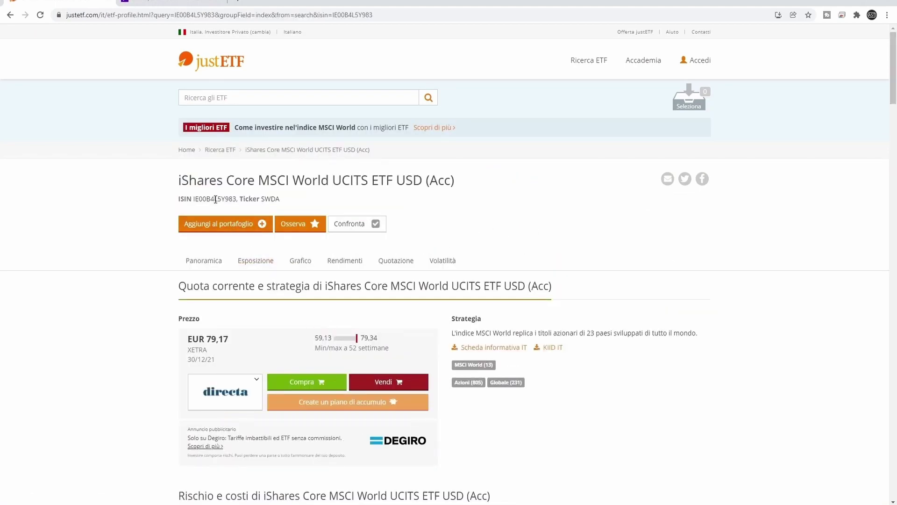
{"action": "double_click", "coordinate": [215, 199]}
{"action": "right_click", "coordinate": [216, 199]}
{"action": "left_click", "coordinate": [229, 206]}
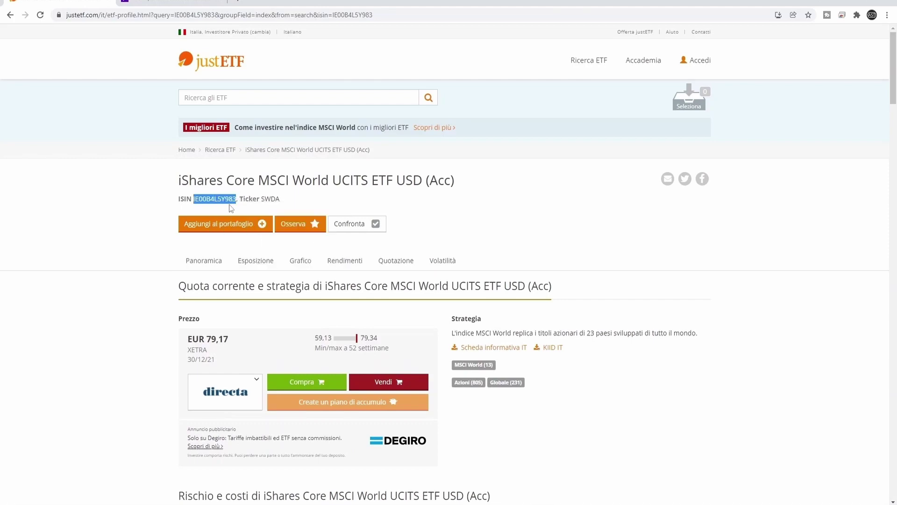
{"action": "left_click", "coordinate": [172, 7]}
Paste the ISIN into Yahoo Finance search, open and highlight the IWDA.L ticker, then return to Excel
{"action": "left_click", "coordinate": [292, 50]}
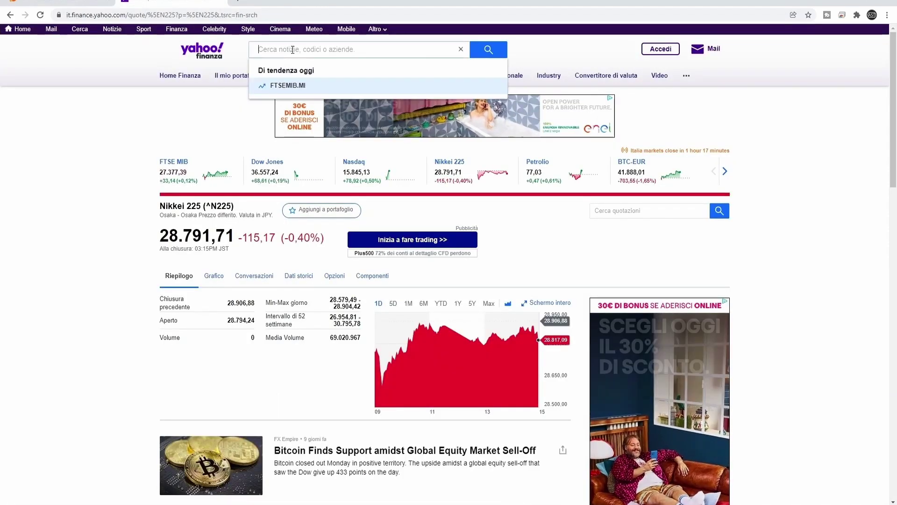
{"action": "right_click", "coordinate": [292, 49]}
{"action": "left_click", "coordinate": [314, 124]}
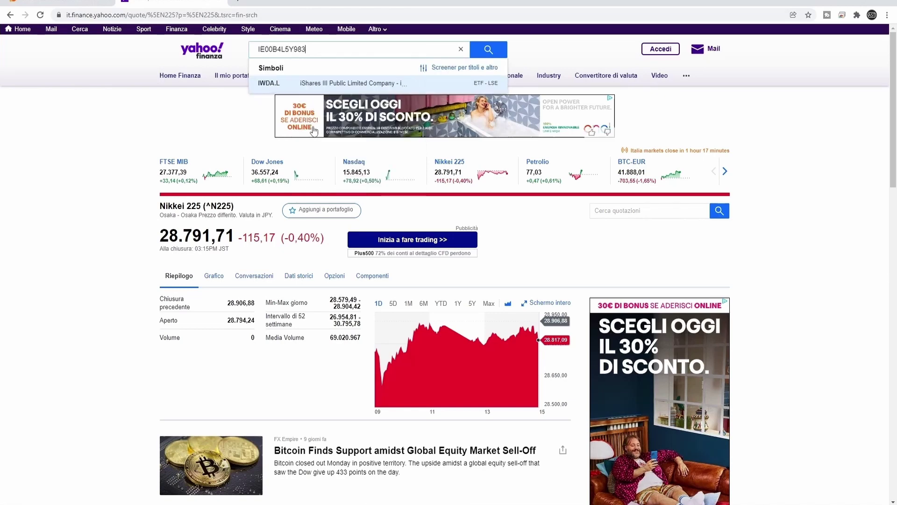
{"action": "left_click", "coordinate": [269, 83]}
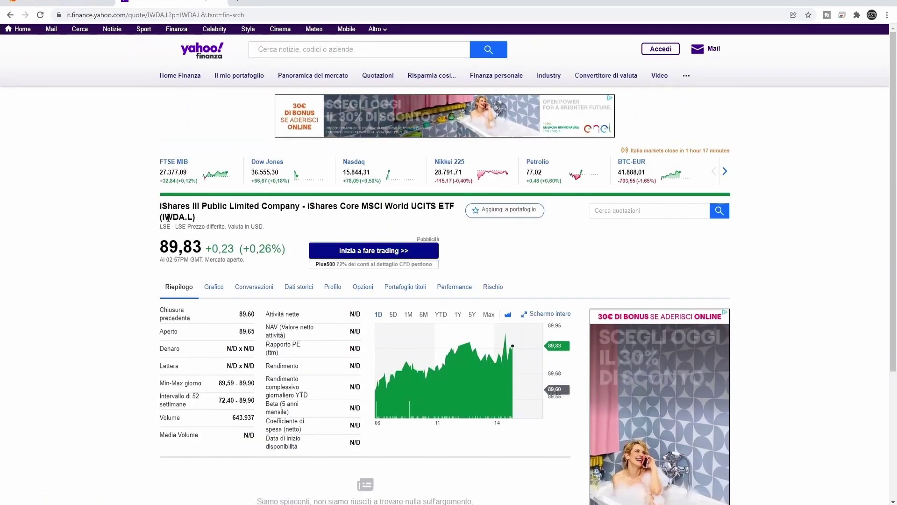
{"action": "left_click_drag", "start_coordinate": [162, 218], "coordinate": [193, 218]}
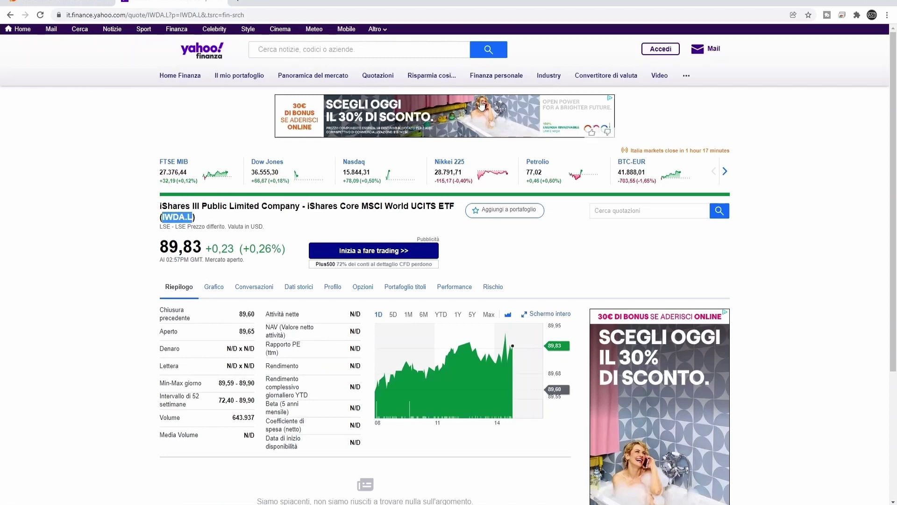
{"action": "left_click", "coordinate": [847, 3]}
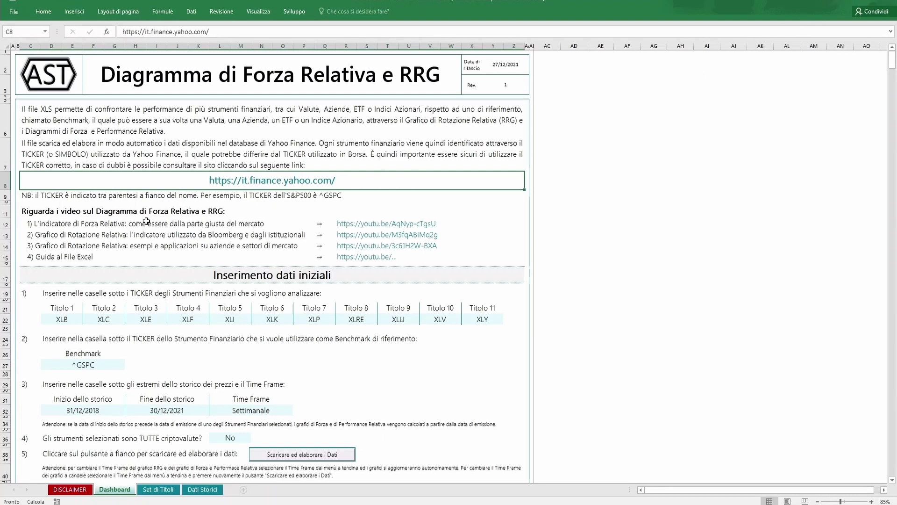
{"action": "left_click_drag", "start_coordinate": [72, 211], "coordinate": [66, 254]}
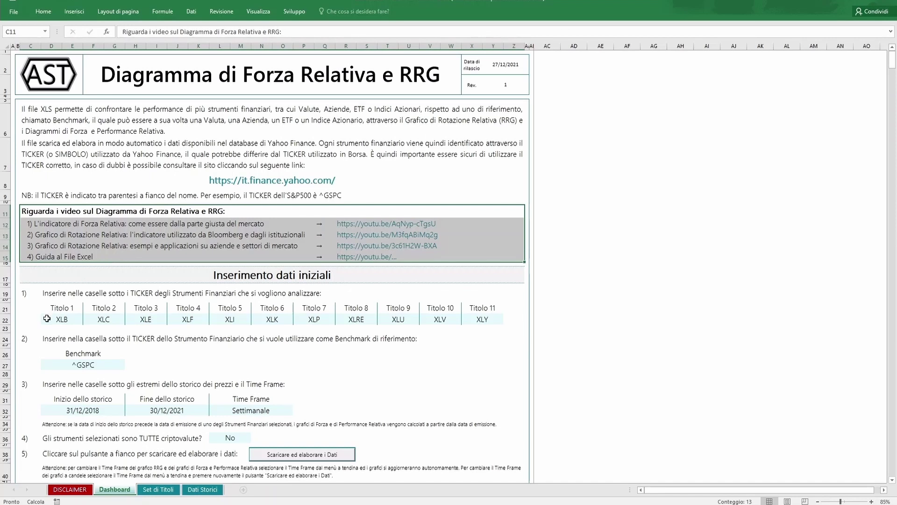
{"action": "left_click_drag", "start_coordinate": [46, 318], "coordinate": [491, 320]}
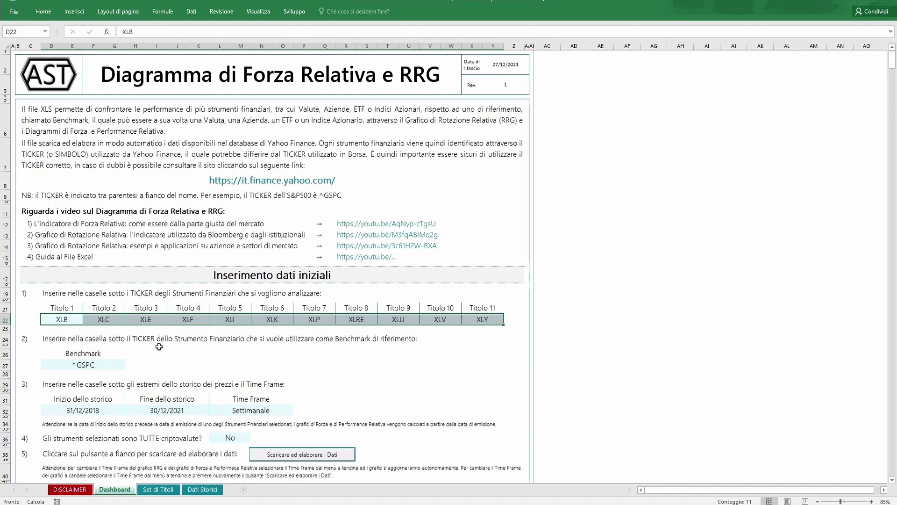
{"action": "left_click", "coordinate": [111, 365]}
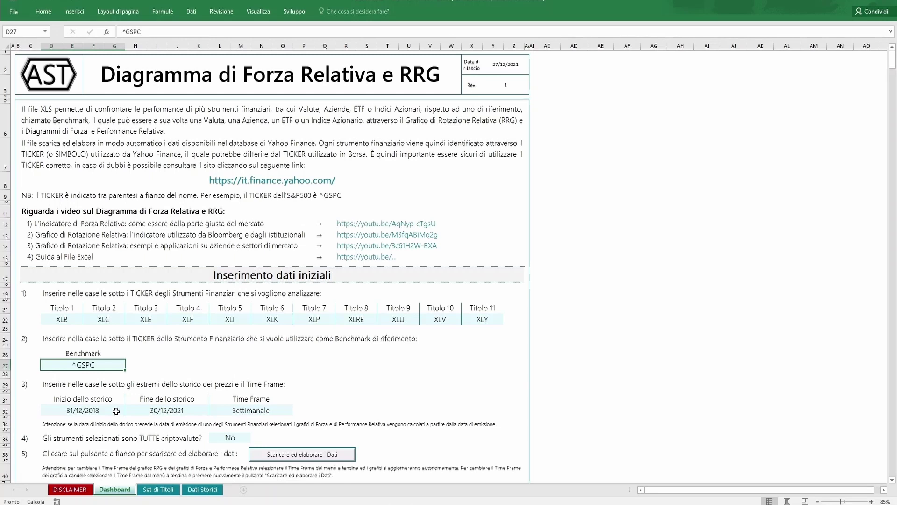
Inspect the 31/12/2018 and 30/12/2021 date formulas, then list the Giornaliero, Settimanale, Mensile time frames
{"action": "left_click", "coordinate": [116, 411]}
{"action": "left_click", "coordinate": [202, 409]}
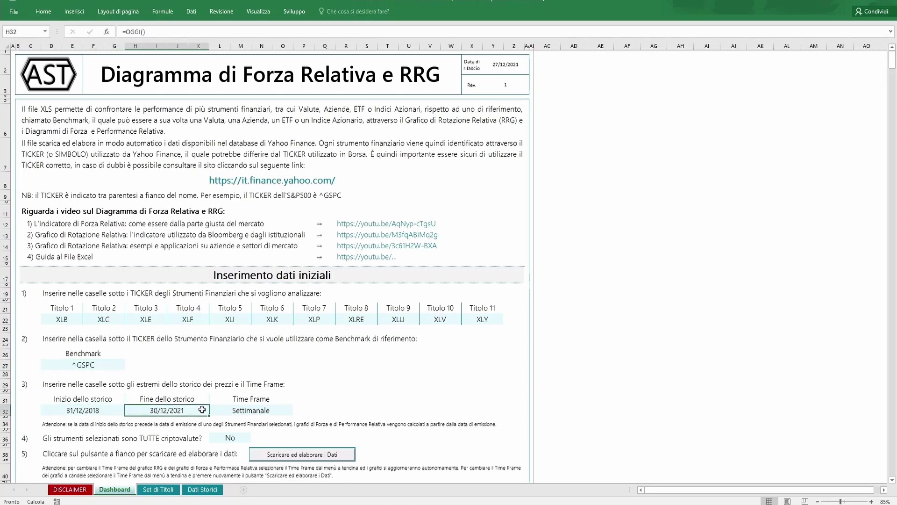
{"action": "double_click", "coordinate": [202, 409]}
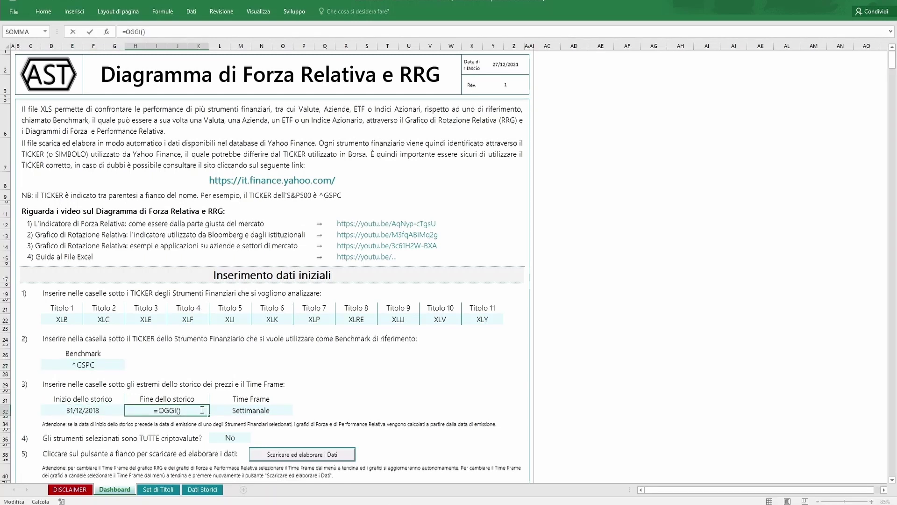
{"action": "key", "text": "Escape"}
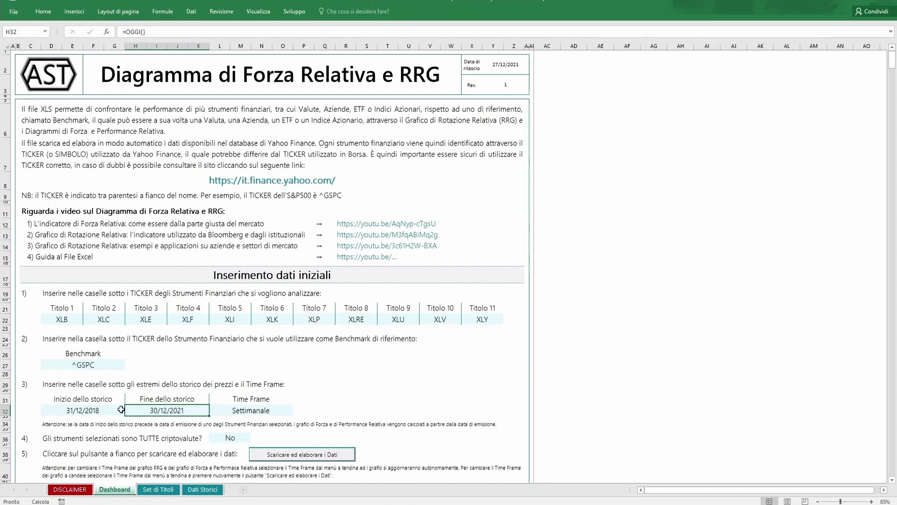
{"action": "double_click", "coordinate": [118, 410]}
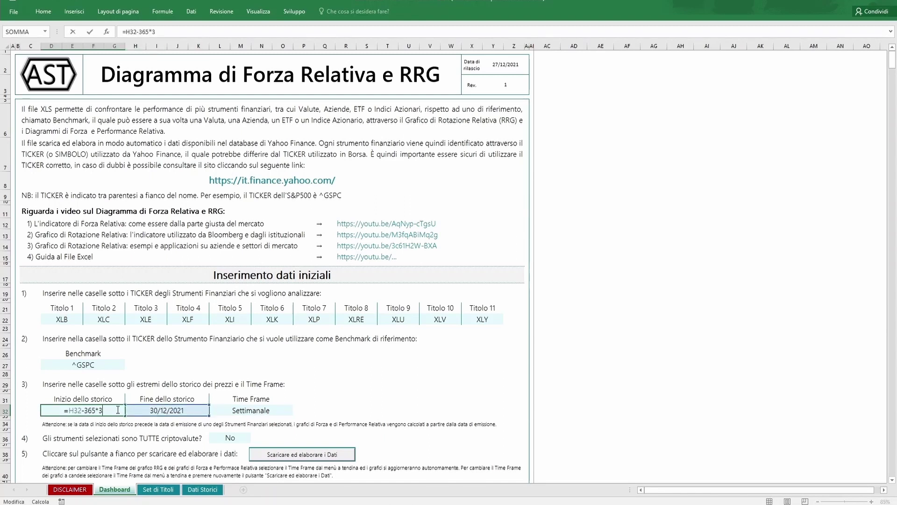
{"action": "key", "text": "Escape"}
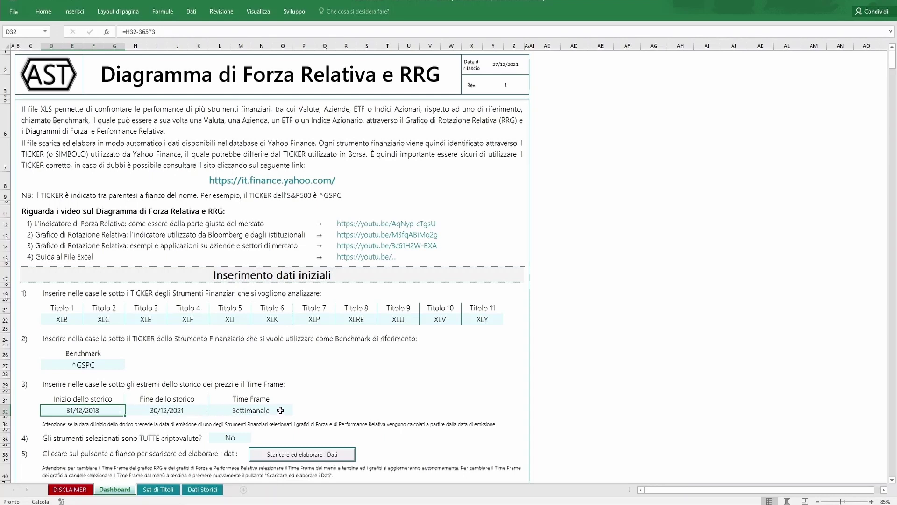
{"action": "left_click", "coordinate": [281, 410]}
{"action": "left_click", "coordinate": [297, 412]}
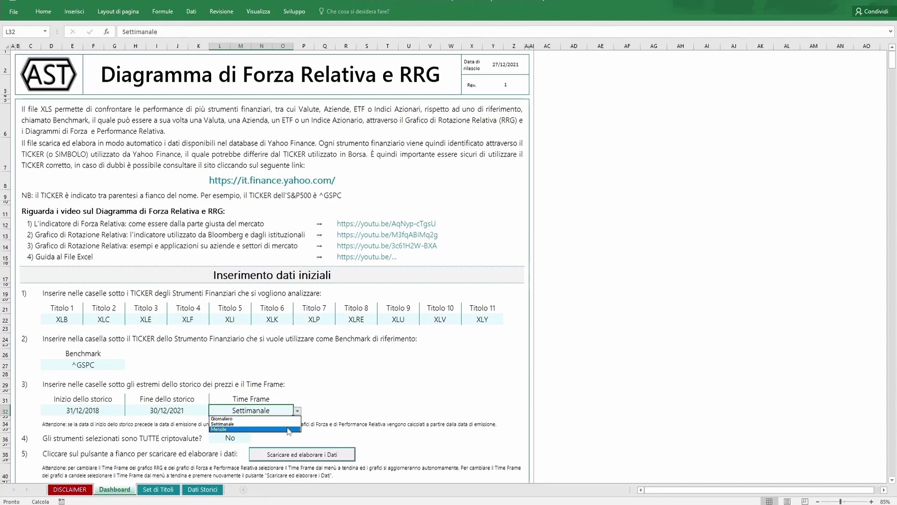
{"action": "key", "text": "Escape"}
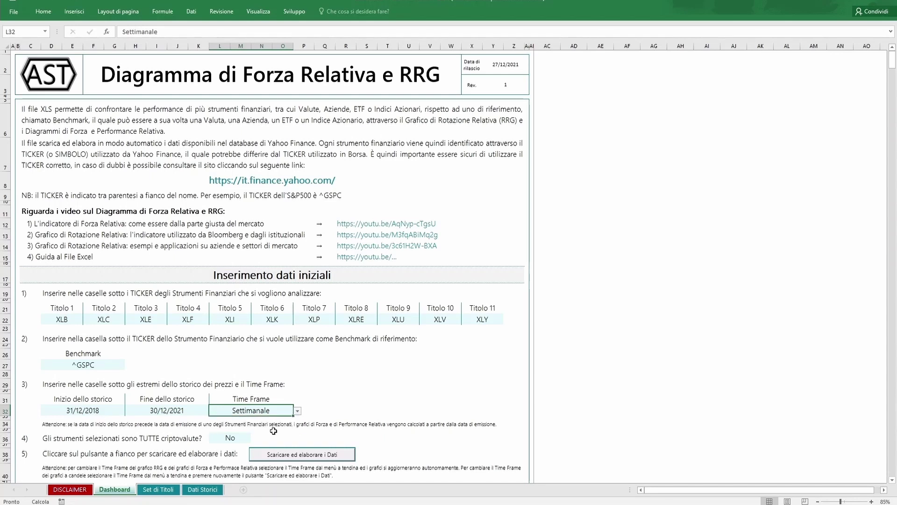
{"action": "left_click", "coordinate": [246, 438]}
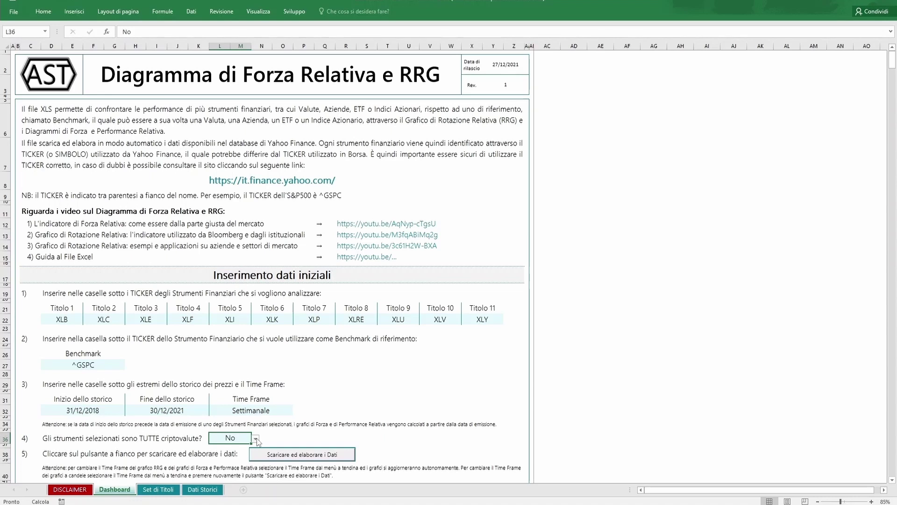
{"action": "left_click", "coordinate": [256, 438]}
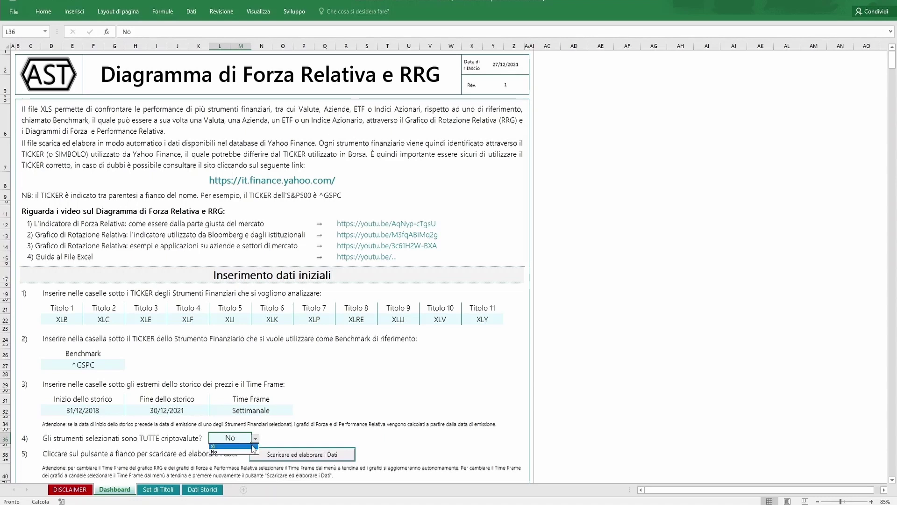
{"action": "left_click", "coordinate": [252, 445]}
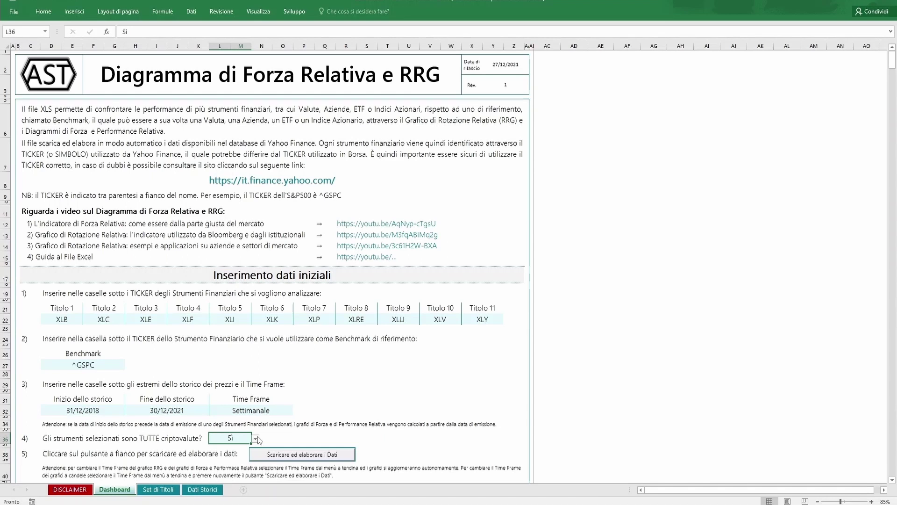
{"action": "left_click", "coordinate": [256, 438]}
{"action": "left_click", "coordinate": [253, 451]}
Scroll down the Dashboard to the Grafico di Rotazione Relativa and its 20-week Lunghezza della coda slider
{"action": "left_click", "coordinate": [893, 481]}
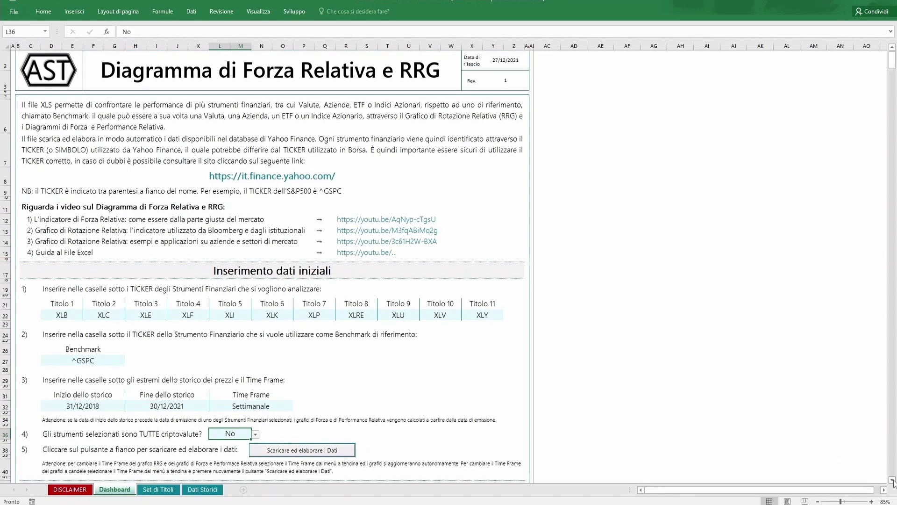
{"action": "scroll", "coordinate": [893, 481], "scroll_direction": "down", "scroll_amount": 2}
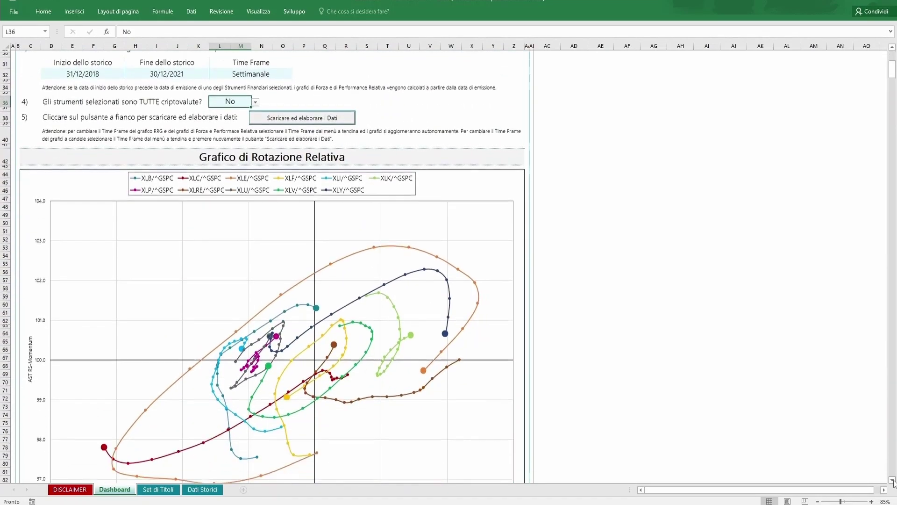
{"action": "scroll", "coordinate": [893, 481], "scroll_direction": "down", "scroll_amount": 1}
{"action": "scroll", "coordinate": [893, 481], "scroll_direction": "down", "scroll_amount": 1}
{"action": "scroll", "coordinate": [893, 481], "scroll_direction": "down", "scroll_amount": 1}
{"action": "scroll", "coordinate": [892, 481], "scroll_direction": "down", "scroll_amount": 1}
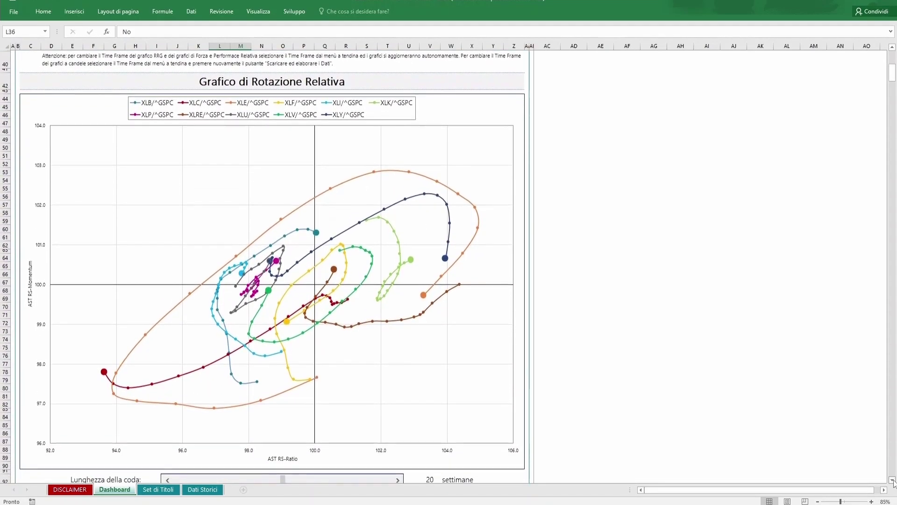
{"action": "scroll", "coordinate": [893, 482], "scroll_direction": "down", "scroll_amount": 1}
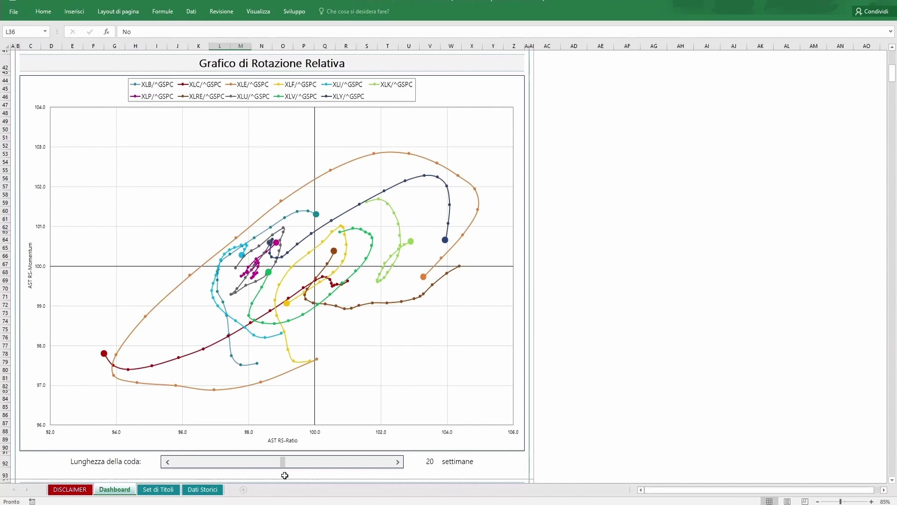
Step the Lunghezza della coda slider down to 5, then up to 30 settimane
{"action": "left_click", "coordinate": [221, 465]}
{"action": "double_click", "coordinate": [221, 465]}
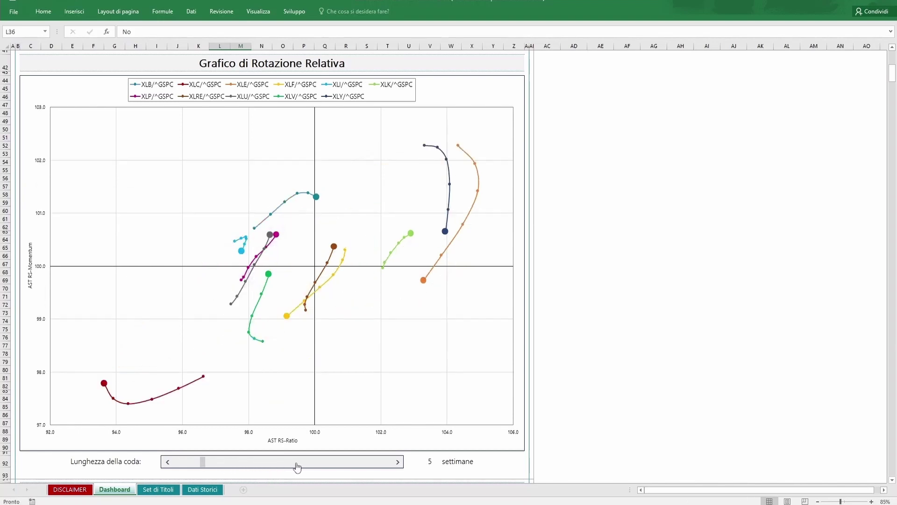
{"action": "left_click", "coordinate": [330, 465]}
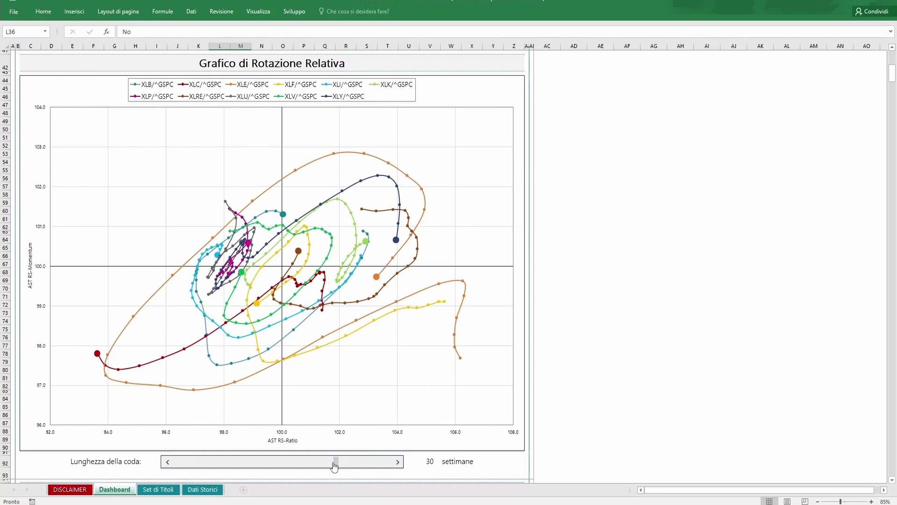
Filter the chart by unticking Seleziona tutto and keeping only XLB, XLC and XLE versus ^GSPC
{"action": "left_click", "coordinate": [518, 87]}
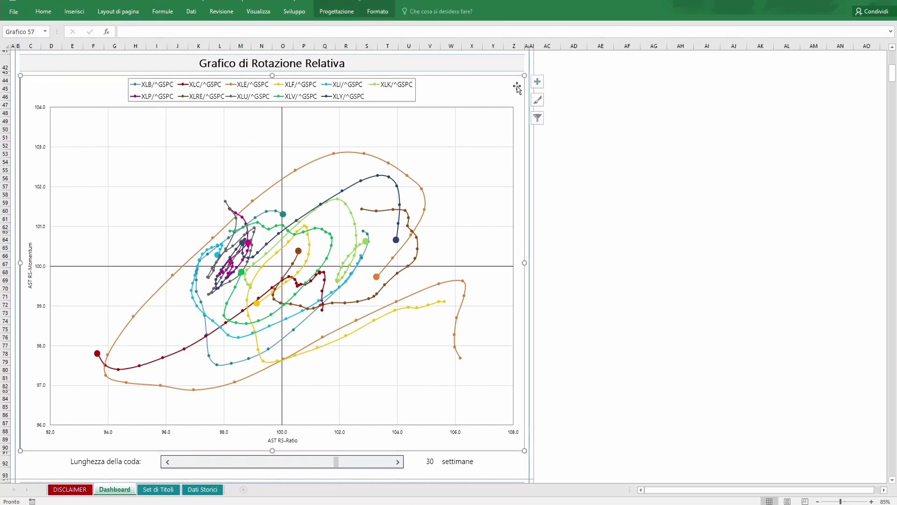
{"action": "left_click", "coordinate": [538, 118]}
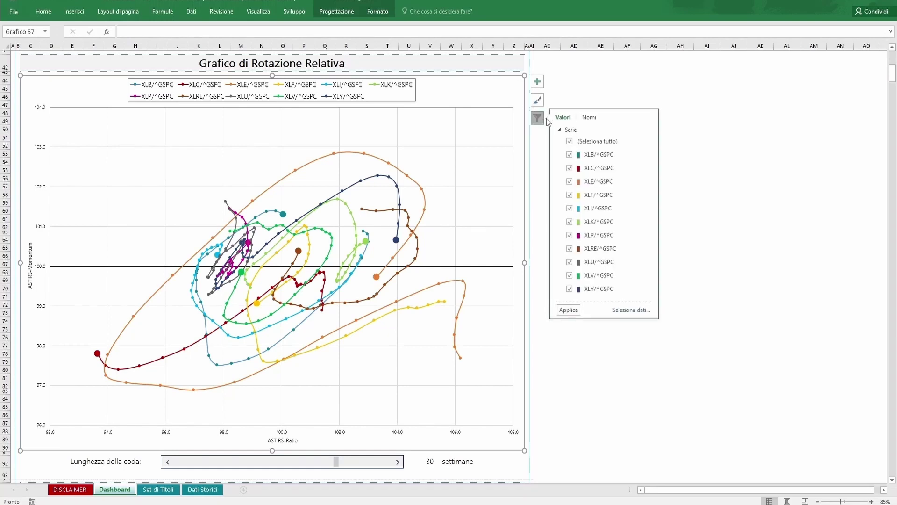
{"action": "left_click", "coordinate": [569, 141]}
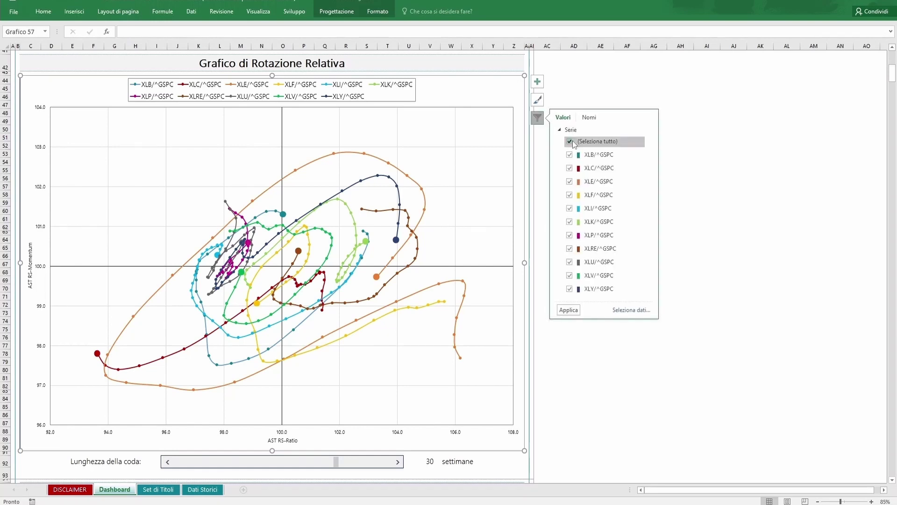
{"action": "left_click", "coordinate": [569, 155]}
{"action": "left_click", "coordinate": [569, 168]}
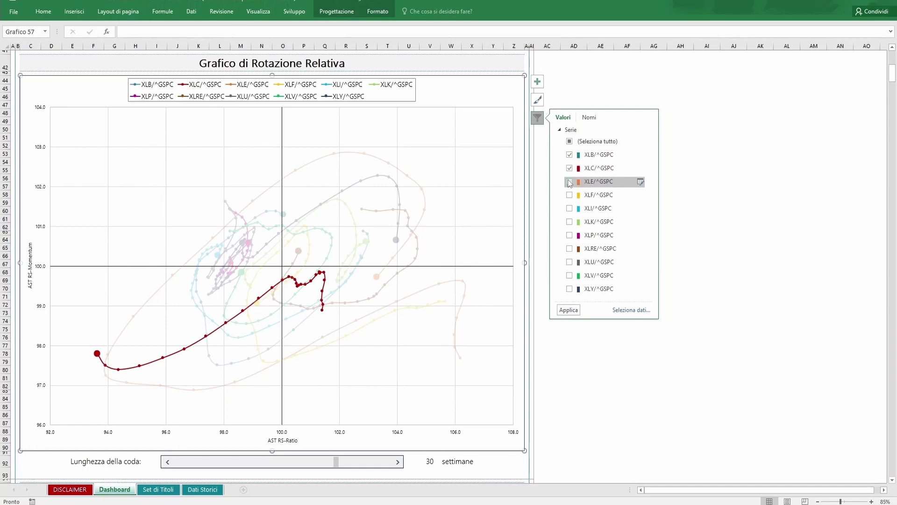
{"action": "left_click", "coordinate": [569, 182]}
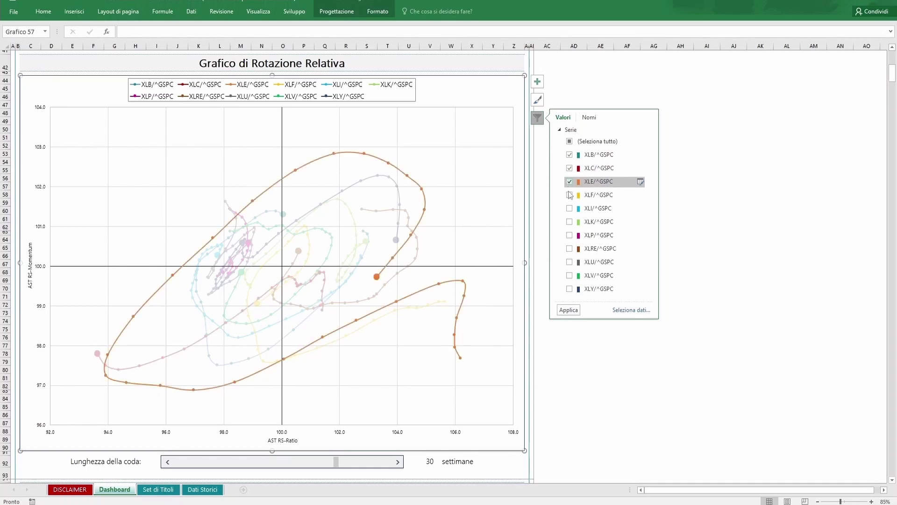
{"action": "left_click", "coordinate": [568, 310]}
{"action": "left_click", "coordinate": [537, 321]}
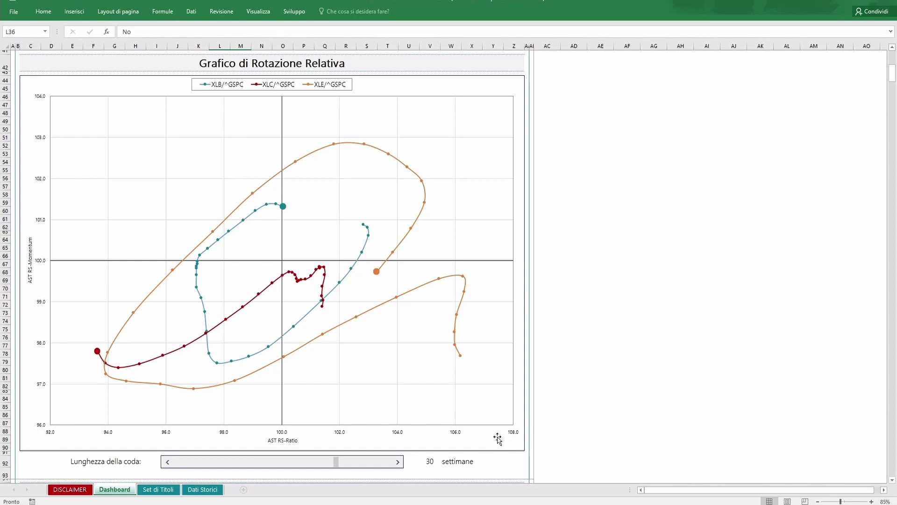
{"action": "right_click", "coordinate": [457, 437]}
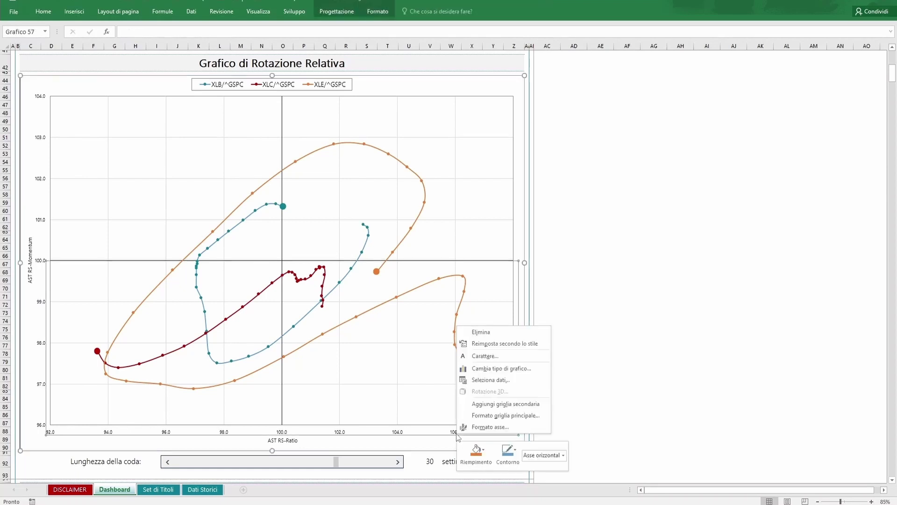
{"action": "left_click", "coordinate": [494, 426]}
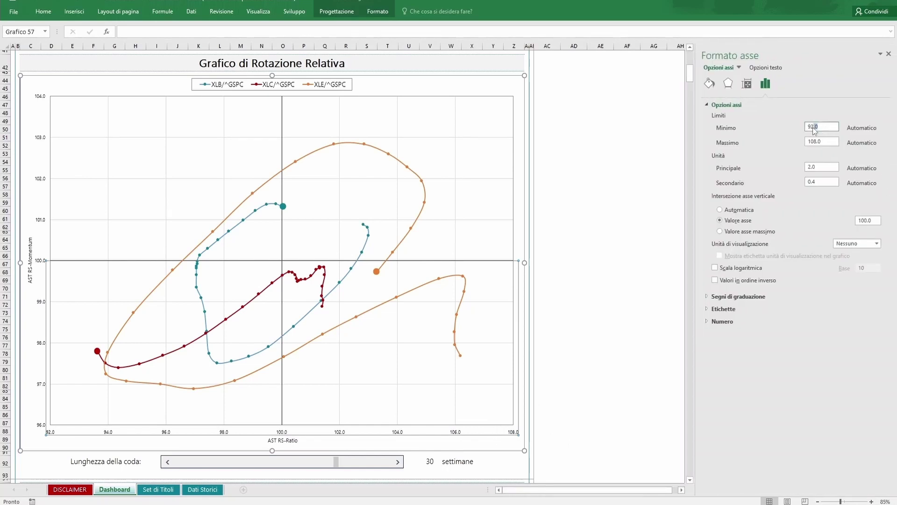
{"action": "left_click", "coordinate": [825, 142]}
{"action": "left_click", "coordinate": [889, 53]}
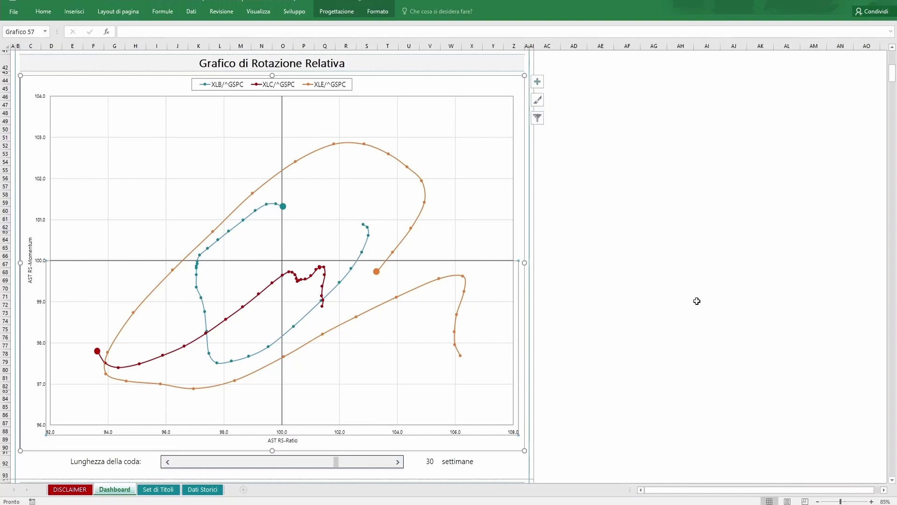
{"action": "key", "text": "Escape"}
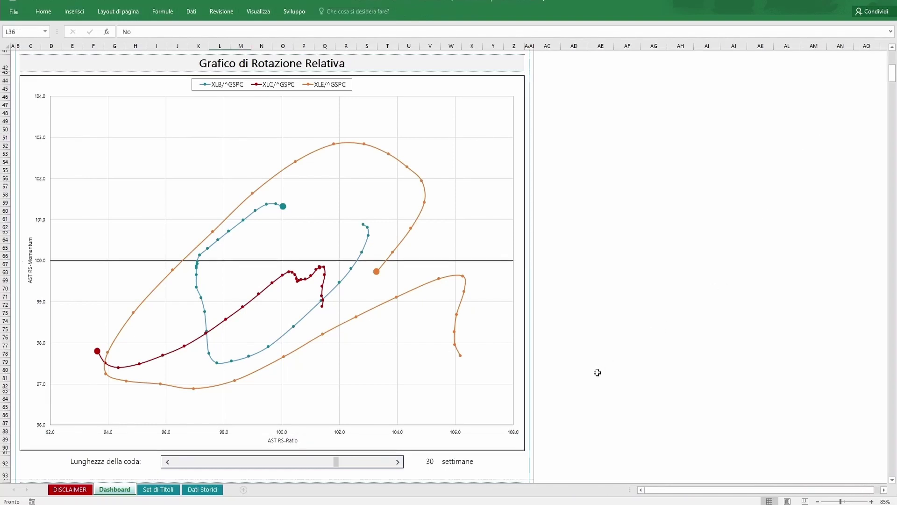
Check the Time Frame list but keep Settimanale, then scroll down to the full RRG chart and tail slider
{"action": "scroll", "coordinate": [593, 370], "scroll_direction": "up", "scroll_amount": 4}
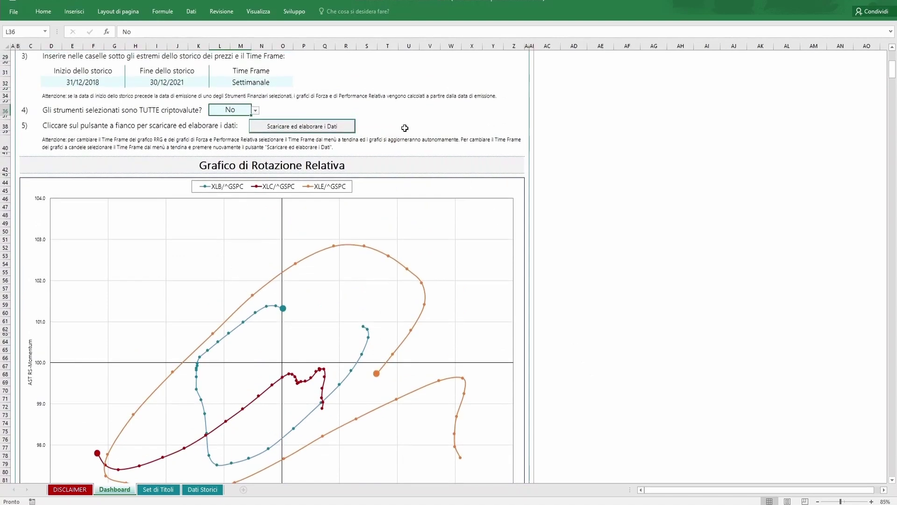
{"action": "left_click", "coordinate": [288, 80]}
{"action": "left_click", "coordinate": [297, 83]}
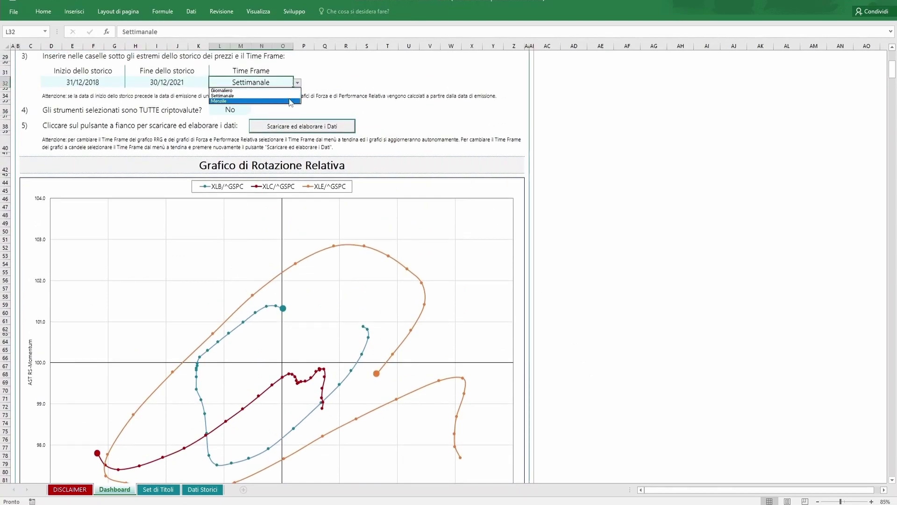
{"action": "key", "text": "Escape"}
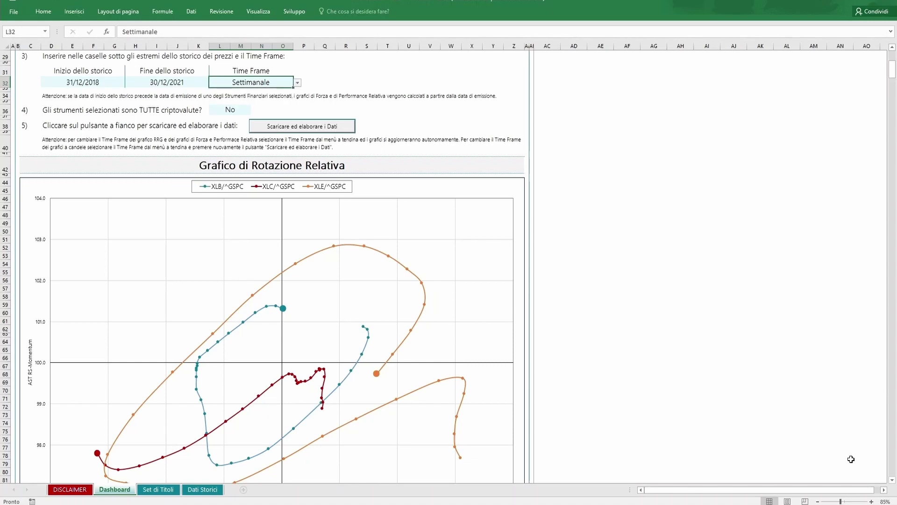
{"action": "scroll", "coordinate": [890, 482], "scroll_direction": "down", "scroll_amount": 3}
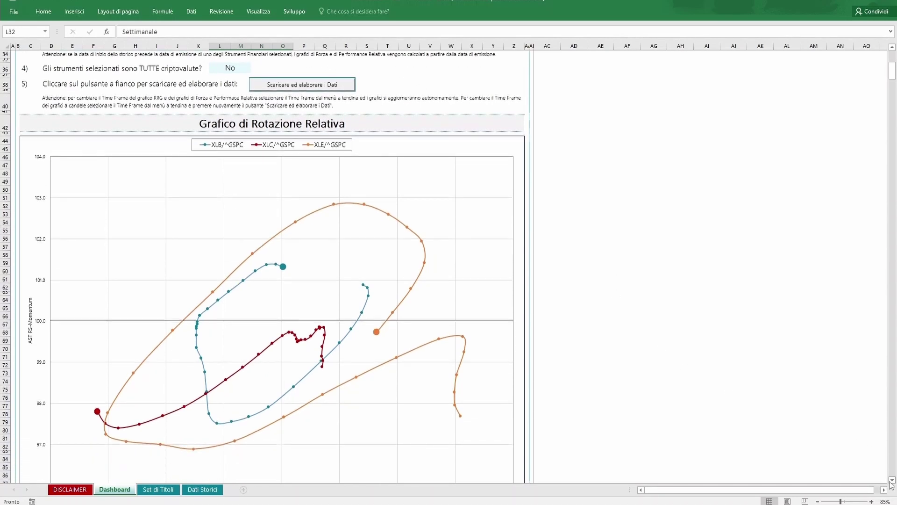
{"action": "scroll", "coordinate": [892, 483], "scroll_direction": "down", "scroll_amount": 3}
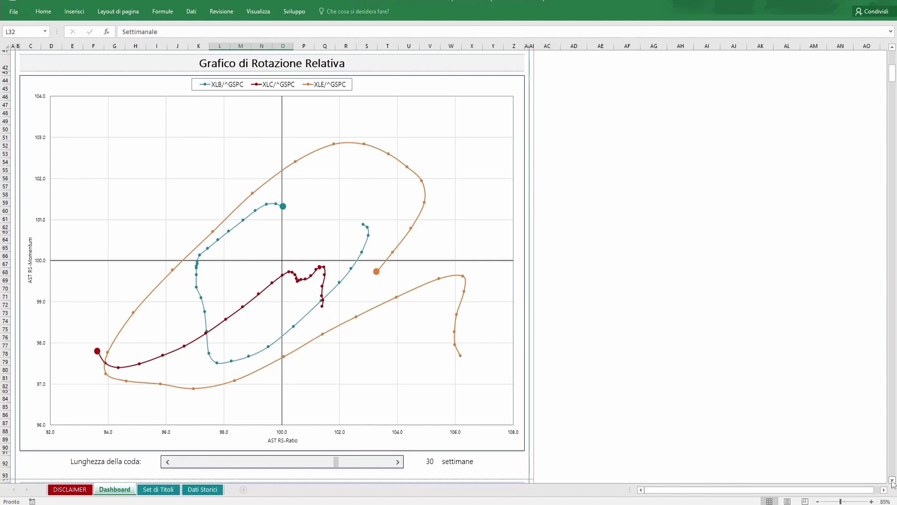
Scroll past the XLB and ^GSPC price charts to the XLB / ^GSPC Forza Relativa and Performance Relativa charts
{"action": "scroll", "coordinate": [892, 481], "scroll_direction": "down", "scroll_amount": 2}
{"action": "scroll", "coordinate": [893, 482], "scroll_direction": "down", "scroll_amount": 3}
{"action": "scroll", "coordinate": [893, 481], "scroll_direction": "down", "scroll_amount": 3}
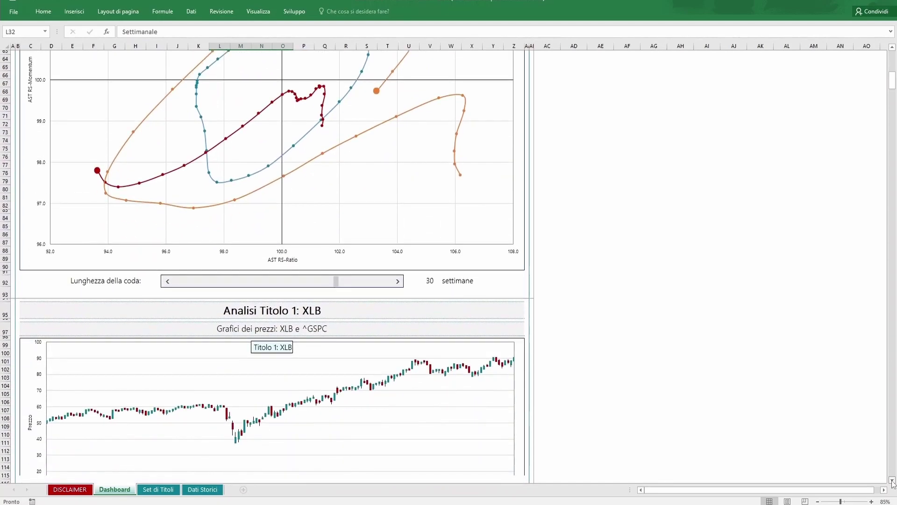
{"action": "scroll", "coordinate": [893, 482], "scroll_direction": "down", "scroll_amount": 3}
{"action": "scroll", "coordinate": [892, 482], "scroll_direction": "down", "scroll_amount": 3}
{"action": "scroll", "coordinate": [893, 481], "scroll_direction": "down", "scroll_amount": 3}
{"action": "scroll", "coordinate": [893, 481], "scroll_direction": "down", "scroll_amount": 1}
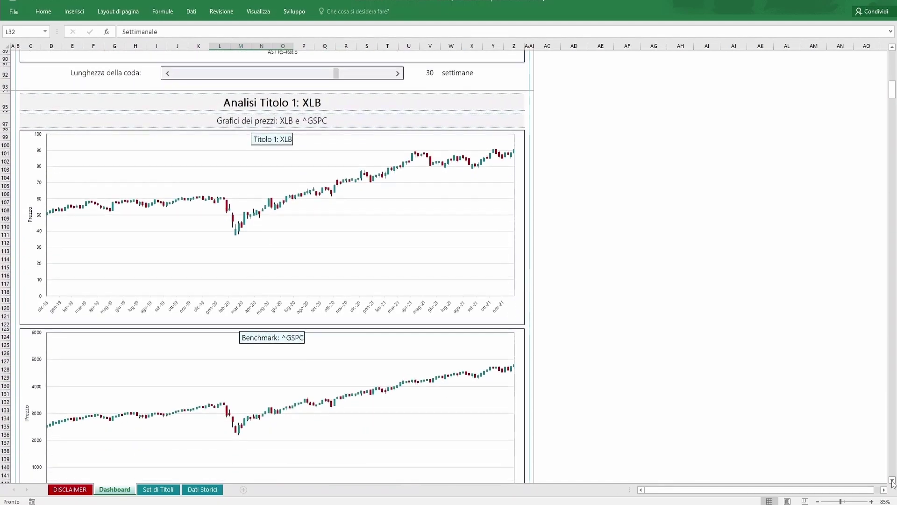
{"action": "scroll", "coordinate": [892, 481], "scroll_direction": "down", "scroll_amount": 2}
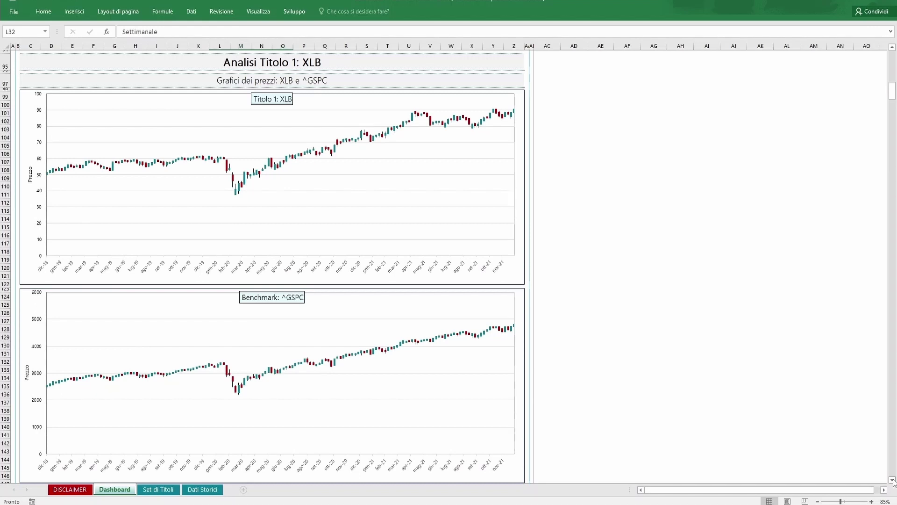
{"action": "left_click", "coordinate": [891, 480]}
{"action": "scroll", "coordinate": [891, 480], "scroll_direction": "down", "scroll_amount": 3}
{"action": "scroll", "coordinate": [891, 480], "scroll_direction": "down", "scroll_amount": 2}
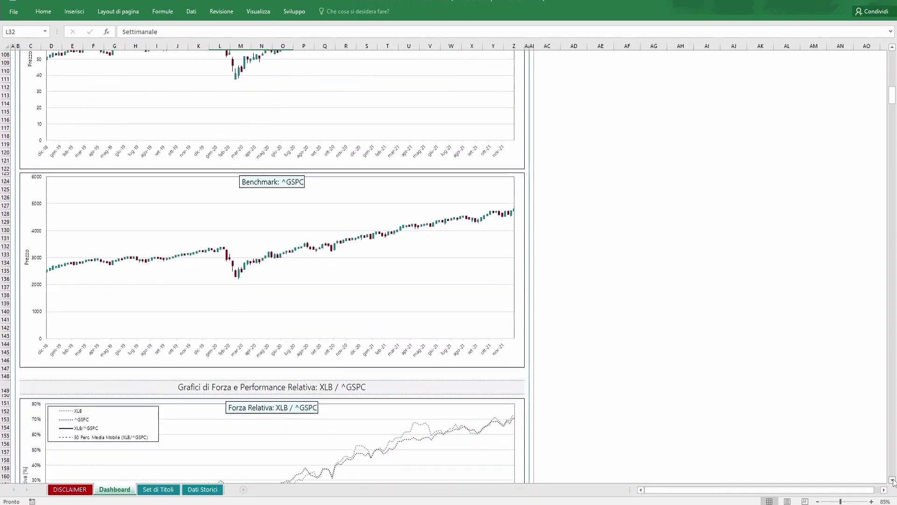
{"action": "scroll", "coordinate": [892, 480], "scroll_direction": "down", "scroll_amount": 3}
{"action": "scroll", "coordinate": [892, 480], "scroll_direction": "down", "scroll_amount": 2}
{"action": "left_click", "coordinate": [892, 479]}
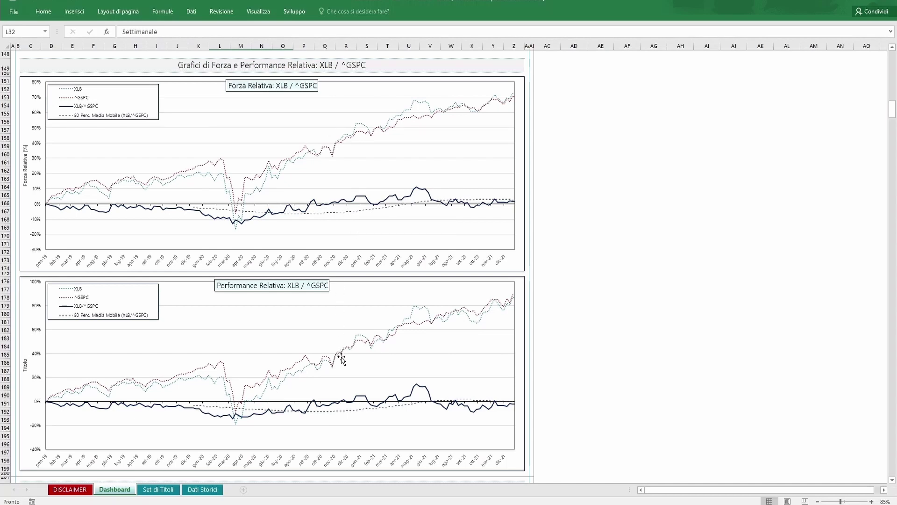
Verify the performance trend line uses a 50-period moving average, then scroll down to the XLY charts
{"action": "right_click", "coordinate": [349, 414]}
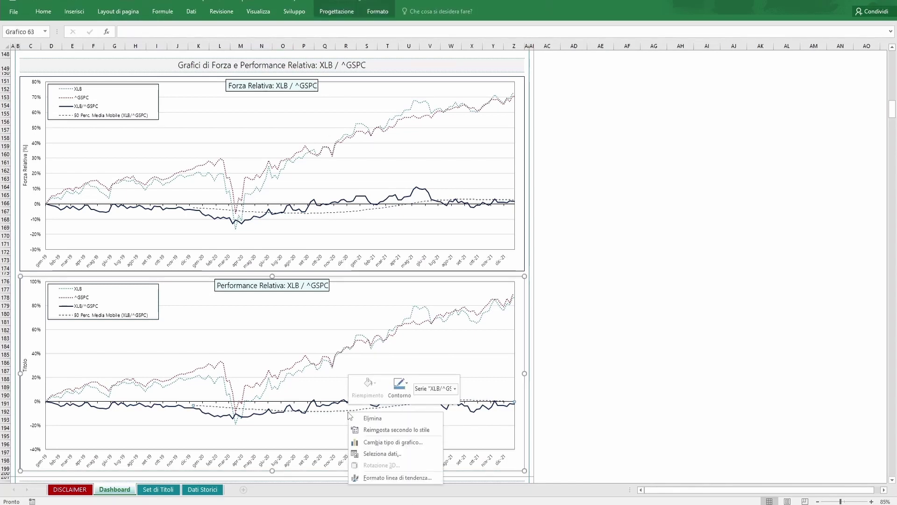
{"action": "left_click", "coordinate": [381, 477]}
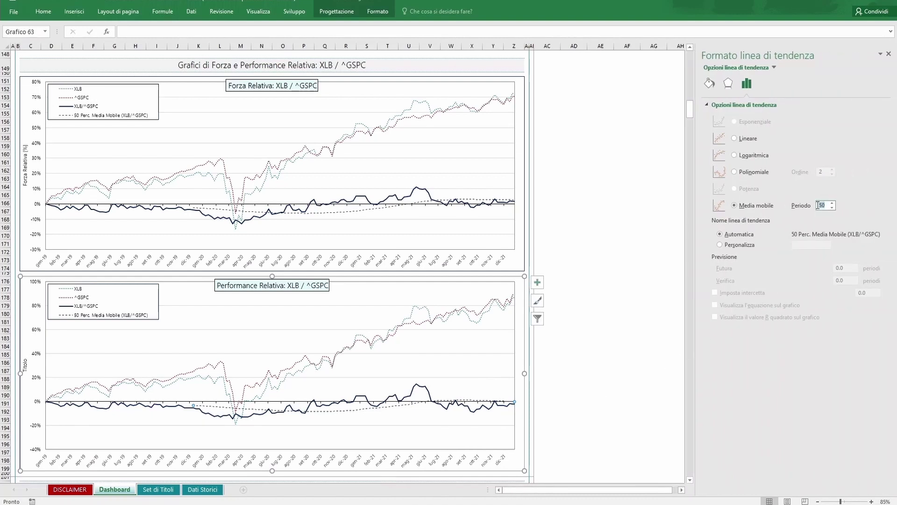
{"action": "left_click", "coordinate": [889, 55]}
{"action": "key", "text": "Escape"}
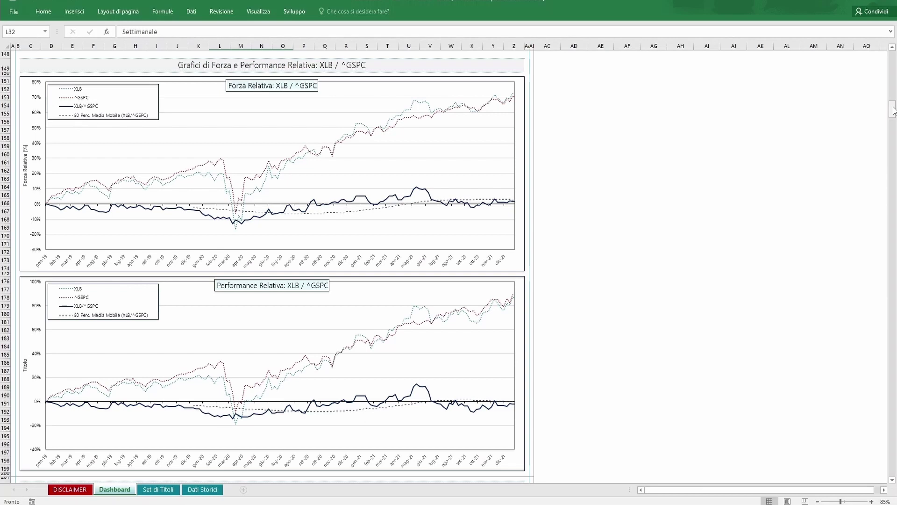
{"action": "left_click_drag", "start_coordinate": [893, 110], "coordinate": [895, 467]}
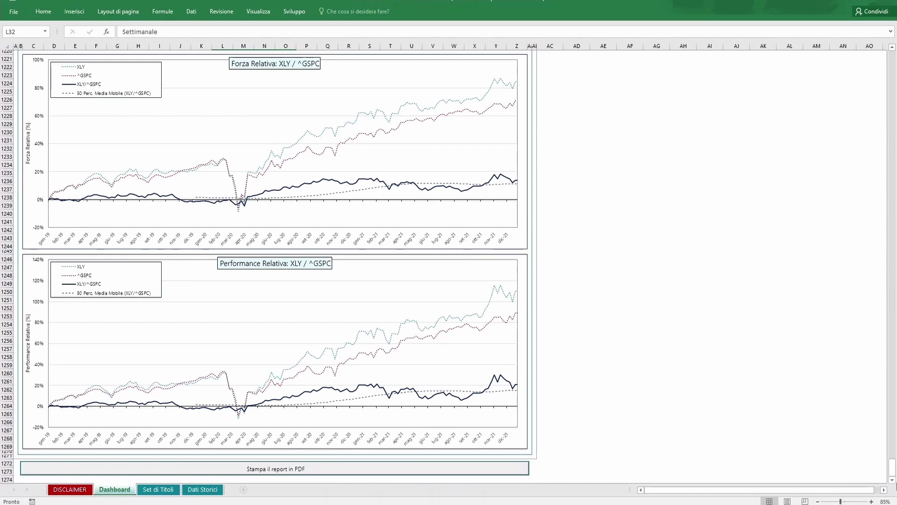
Save the dashboard report as 'Forza Relativa + RRG - 30-12-2021.pdf' and show its folder window
{"action": "left_click", "coordinate": [324, 471]}
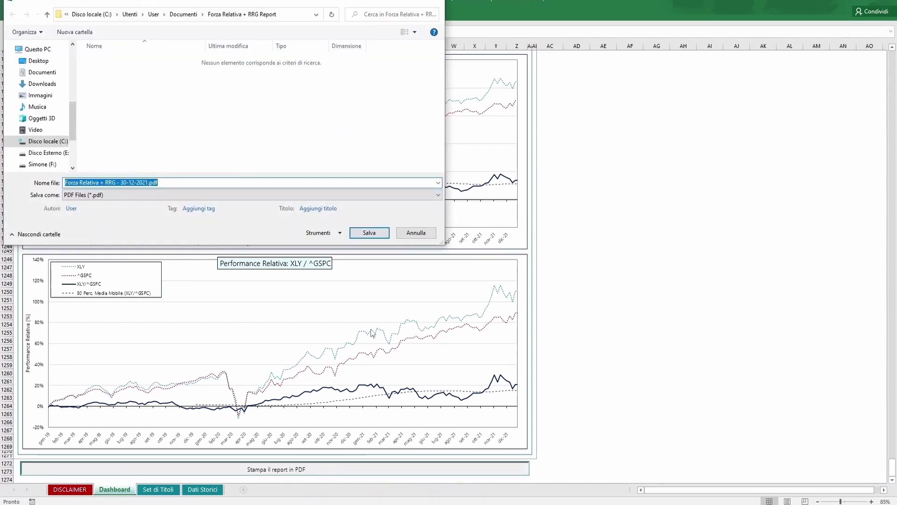
{"action": "left_click", "coordinate": [369, 234]}
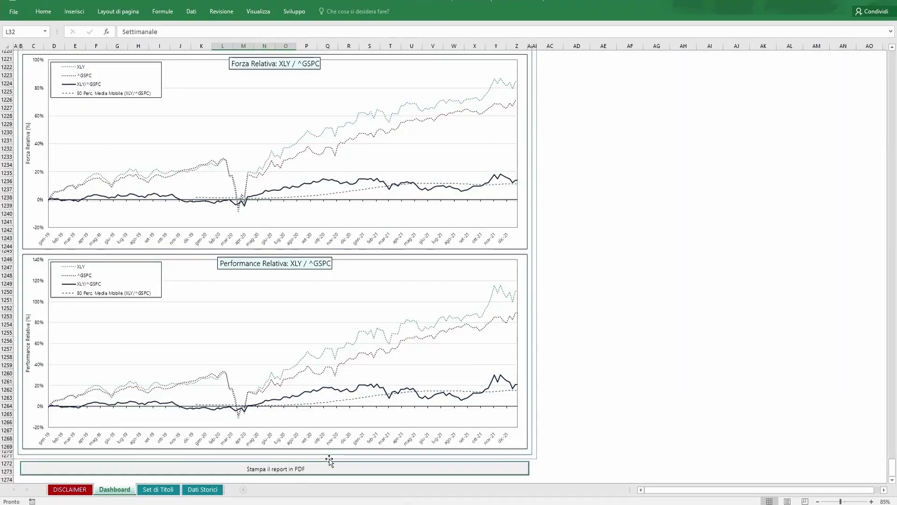
{"action": "left_click", "coordinate": [309, 498]}
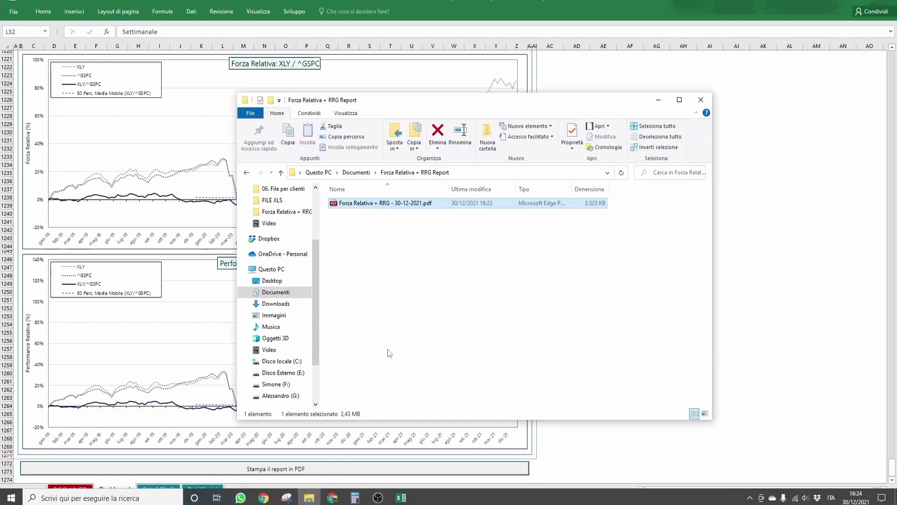
Open 'Forza Relativa + RRG - 30-12-2021.pdf' from the Forza Relativa + RRG Report folder in Edge
{"action": "double_click", "coordinate": [424, 206]}
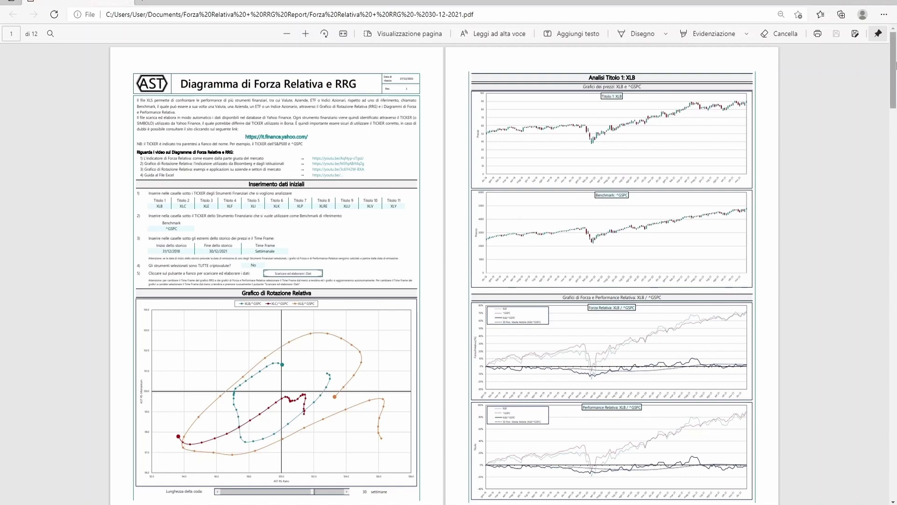
Scroll the PDF down to the XLV and XLY pages on page 11, then close Edge and return to Excel
{"action": "left_click_drag", "start_coordinate": [894, 59], "coordinate": [895, 452]}
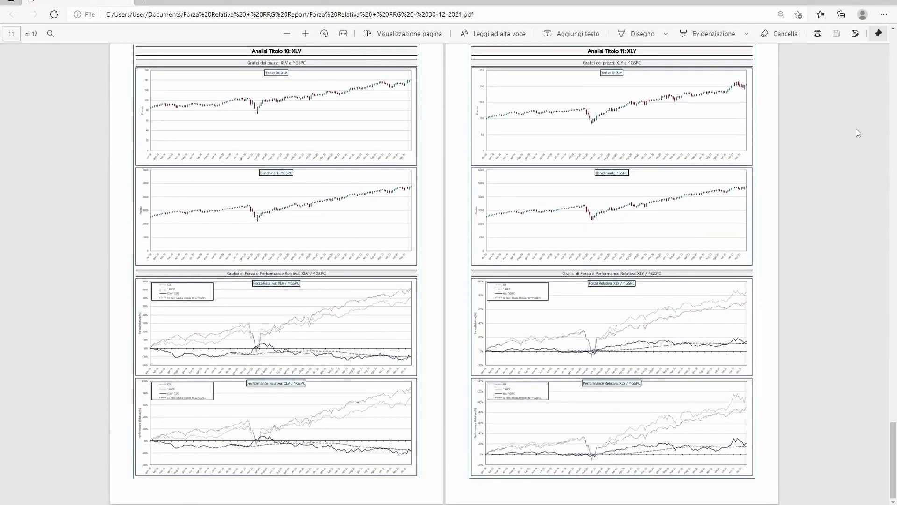
{"action": "left_click", "coordinate": [840, 3]}
{"action": "left_click", "coordinate": [800, 68]}
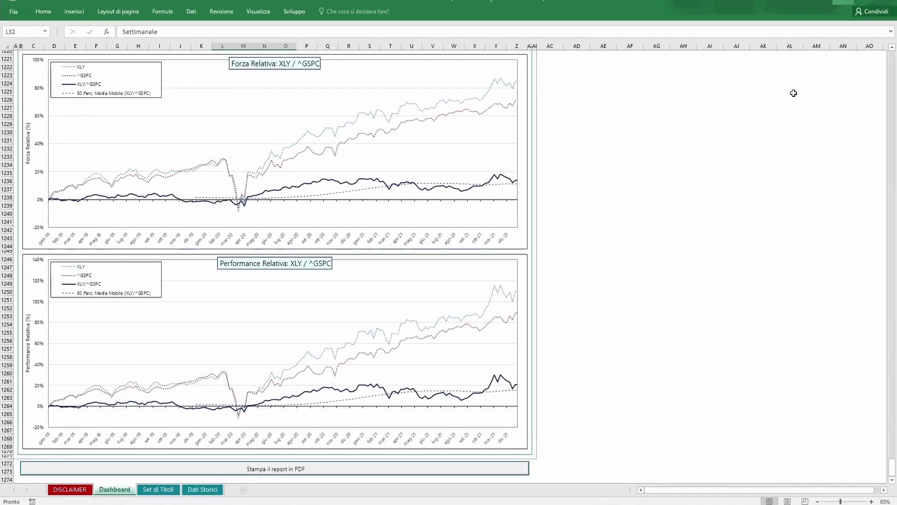
Review the sector, Health Care, Cryptovalute and empty portfolio ticker sets on Set di Titoli, then open Dati Storici
{"action": "left_click", "coordinate": [171, 495]}
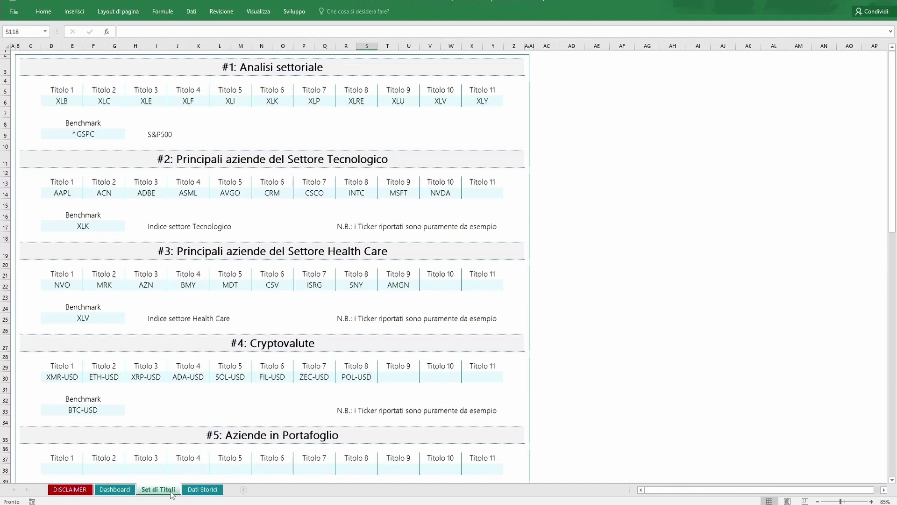
{"action": "left_click_drag", "start_coordinate": [159, 69], "coordinate": [155, 229]}
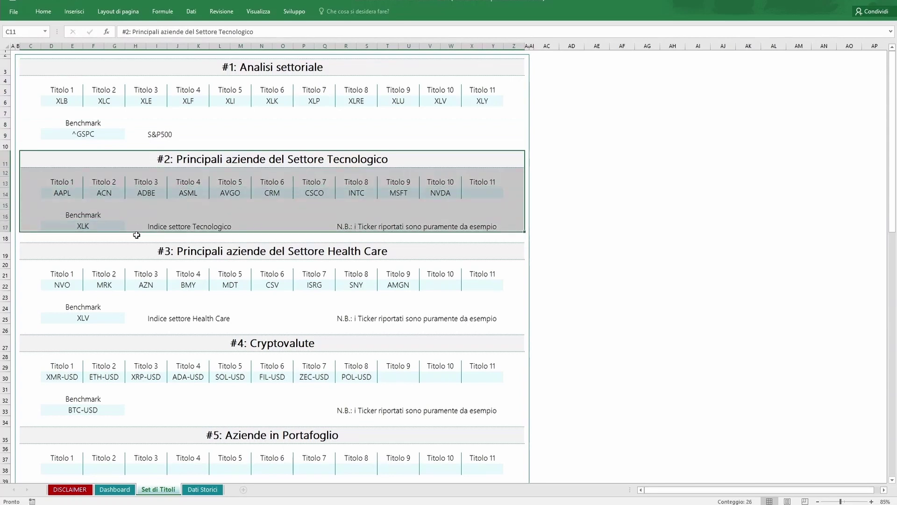
{"action": "left_click_drag", "start_coordinate": [137, 249], "coordinate": [137, 319]}
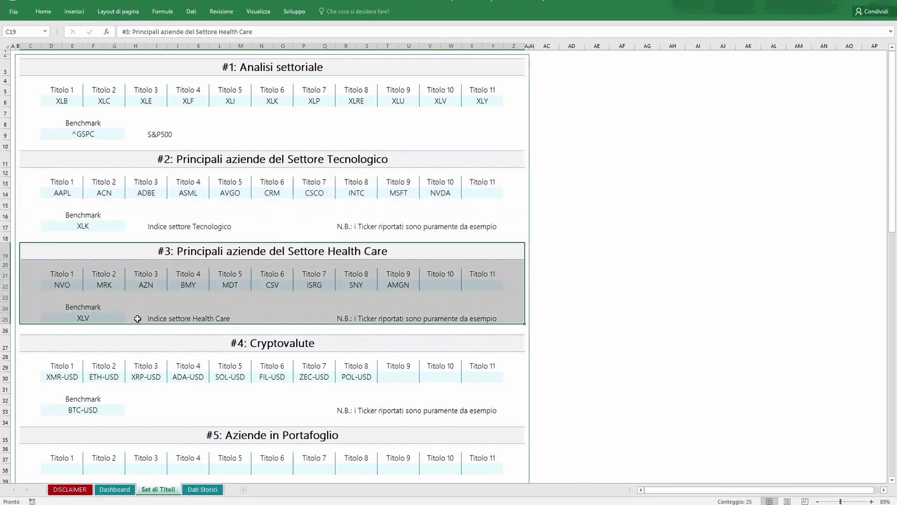
{"action": "left_click_drag", "start_coordinate": [137, 345], "coordinate": [138, 406]}
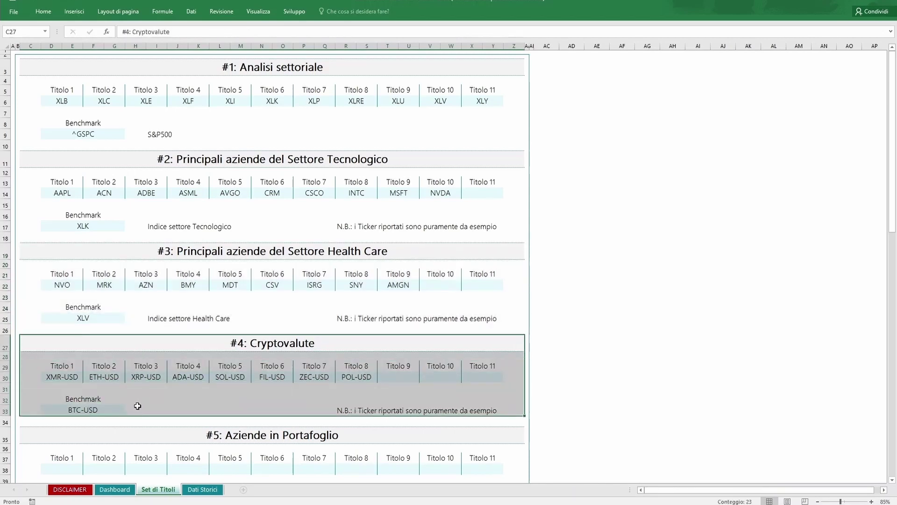
{"action": "scroll", "coordinate": [137, 402], "scroll_direction": "down", "scroll_amount": 2}
{"action": "scroll", "coordinate": [139, 398], "scroll_direction": "down", "scroll_amount": 3}
{"action": "scroll", "coordinate": [135, 327], "scroll_direction": "down", "scroll_amount": 1}
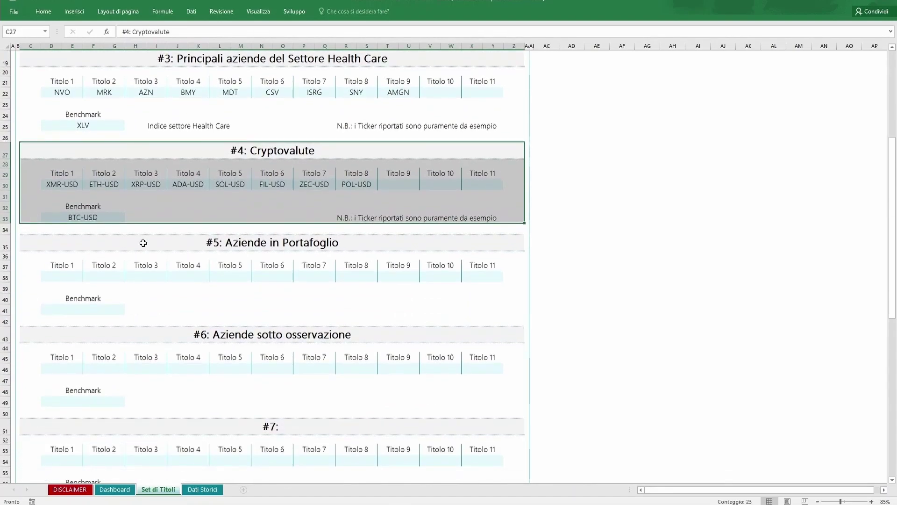
{"action": "left_click_drag", "start_coordinate": [143, 243], "coordinate": [140, 397]}
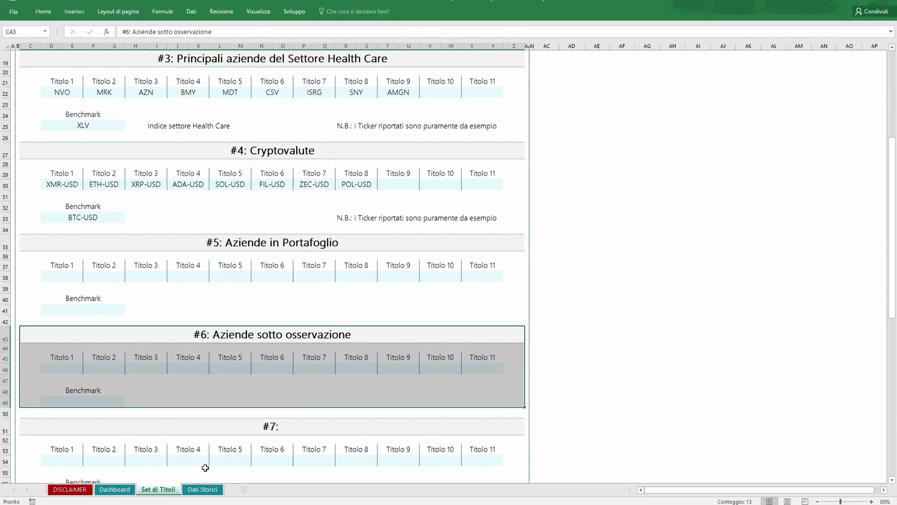
{"action": "left_click", "coordinate": [218, 490]}
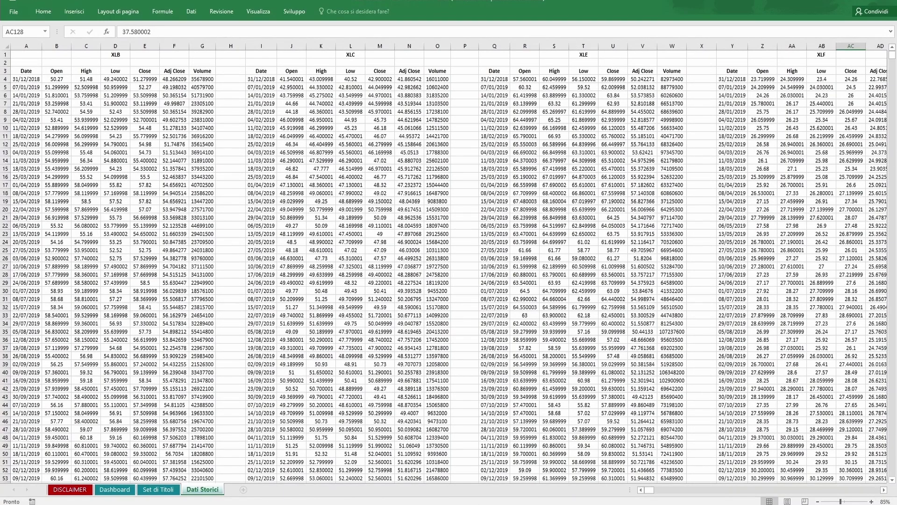
Scroll the Dati Storici sheet right to column W to show the XLF, XLI and XLK weekly prices
{"action": "left_click", "coordinate": [652, 491]}
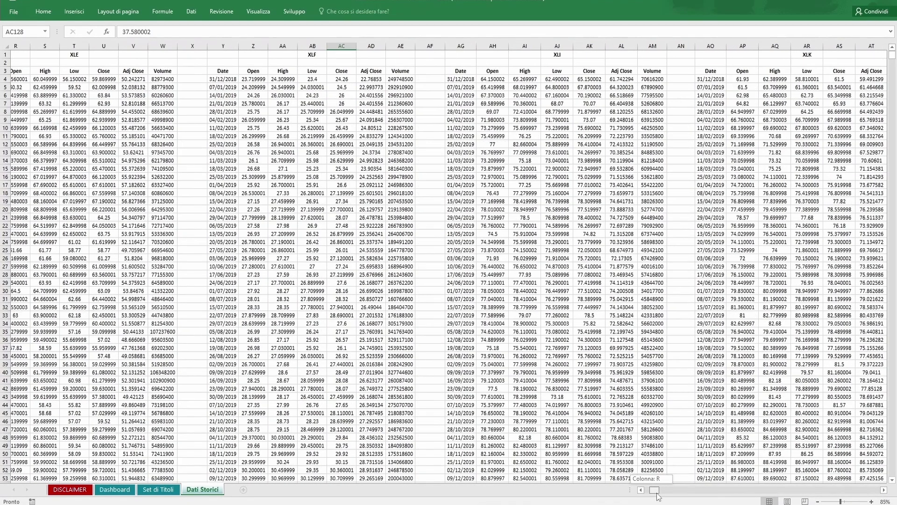
{"action": "left_click_drag", "start_coordinate": [652, 492], "coordinate": [658, 494]}
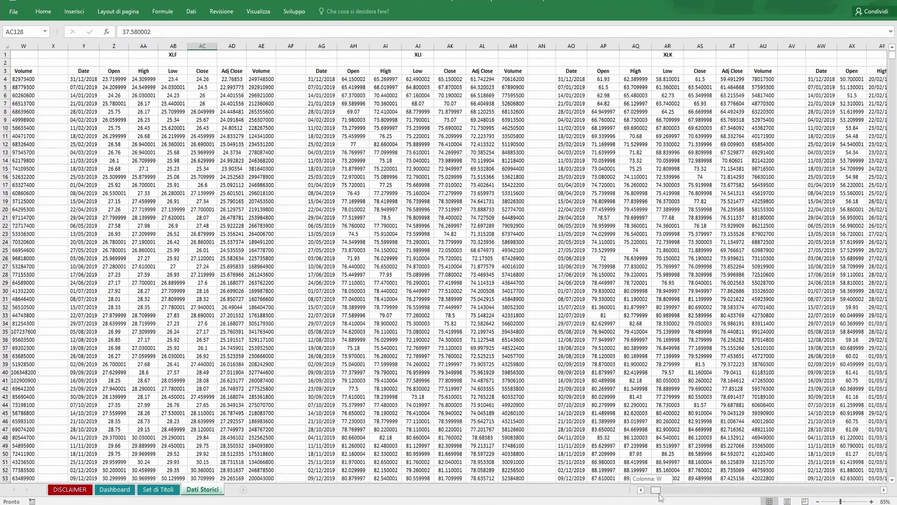